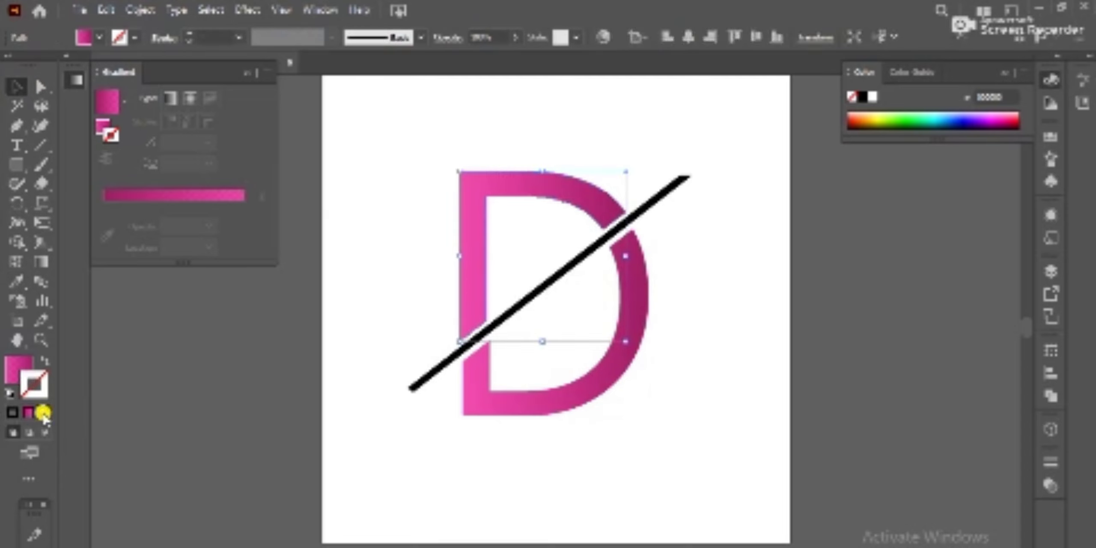
# Reverse the pink gradient on the lower piece of the letter D.
pyautogui.click(106, 159)
pyautogui.click(373, 282)
# Fill the diagonal bar with a linear gradient from dark blue to purple and remove its stroke.
pyautogui.click(678, 184)
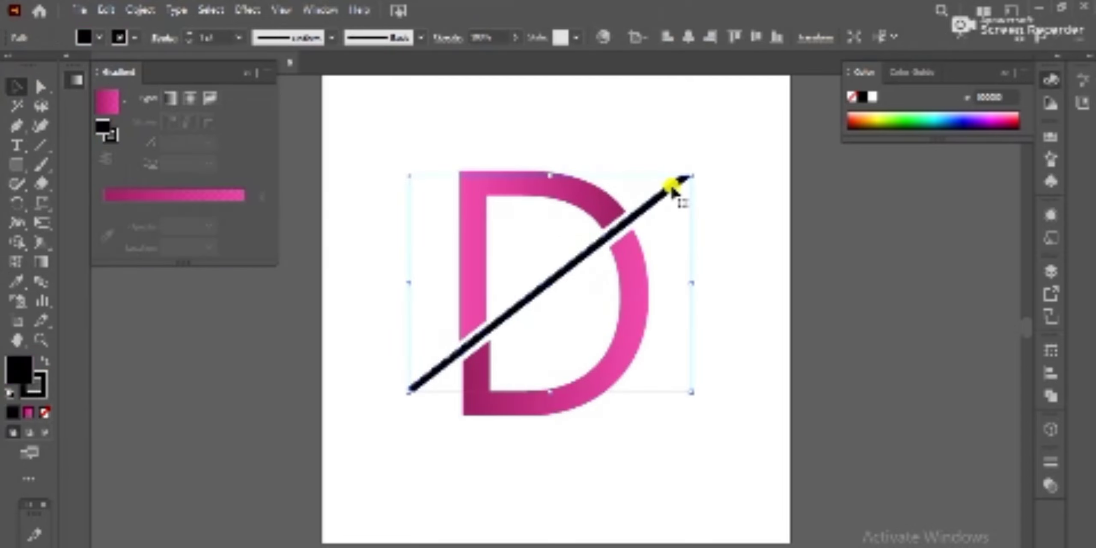
pyautogui.click(245, 215)
pyautogui.doubleClick(243, 225)
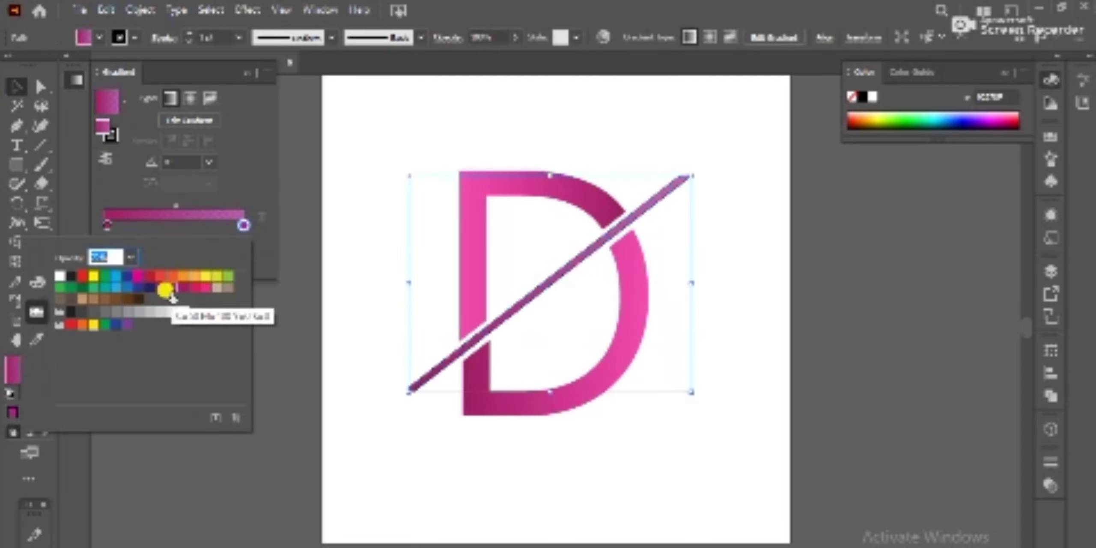
pyautogui.click(164, 287)
pyautogui.doubleClick(108, 226)
pyautogui.click(148, 288)
pyautogui.click(218, 232)
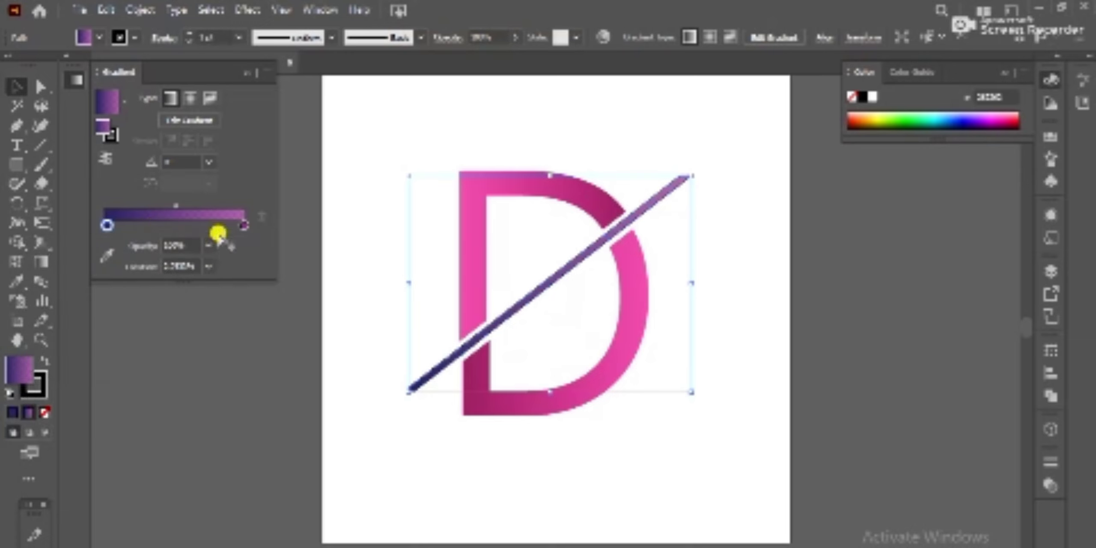
pyautogui.click(244, 225)
pyautogui.click(45, 412)
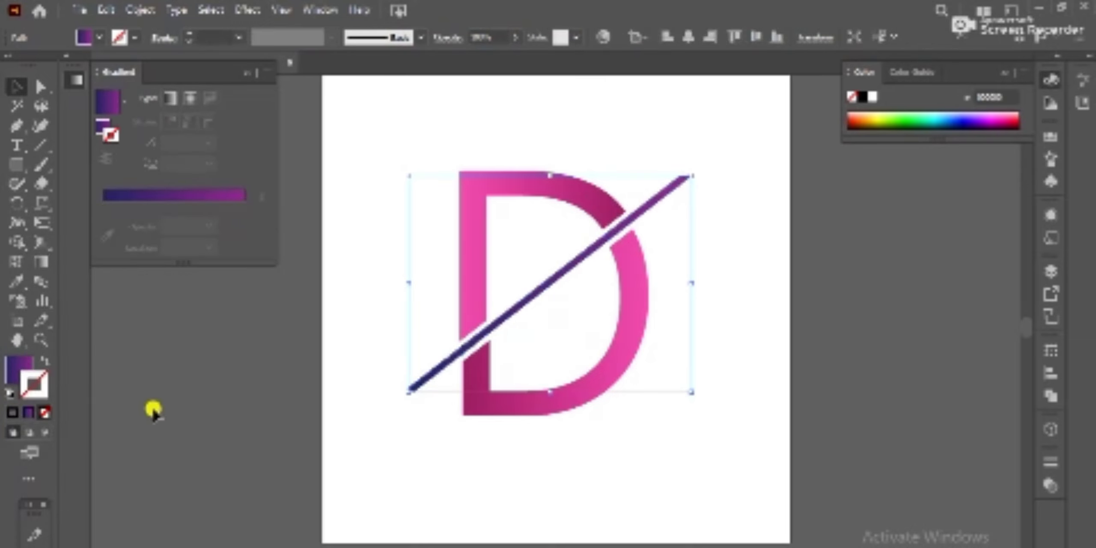
# Group both pieces of the letter D together with the diagonal bar.
pyautogui.click(406, 379)
pyautogui.moveTo(439, 138)
pyautogui.mouseDown()
pyautogui.moveTo(652, 386)
pyautogui.moveTo(665, 453)
pyautogui.mouseUp()
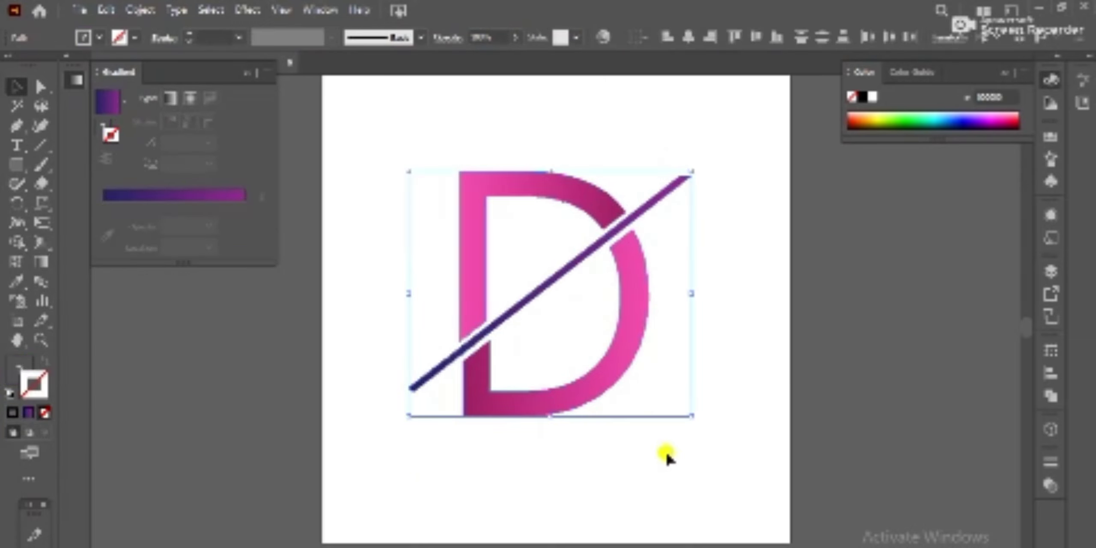
pyautogui.hotkey('ctrl', 'g')
pyautogui.click(246, 72)
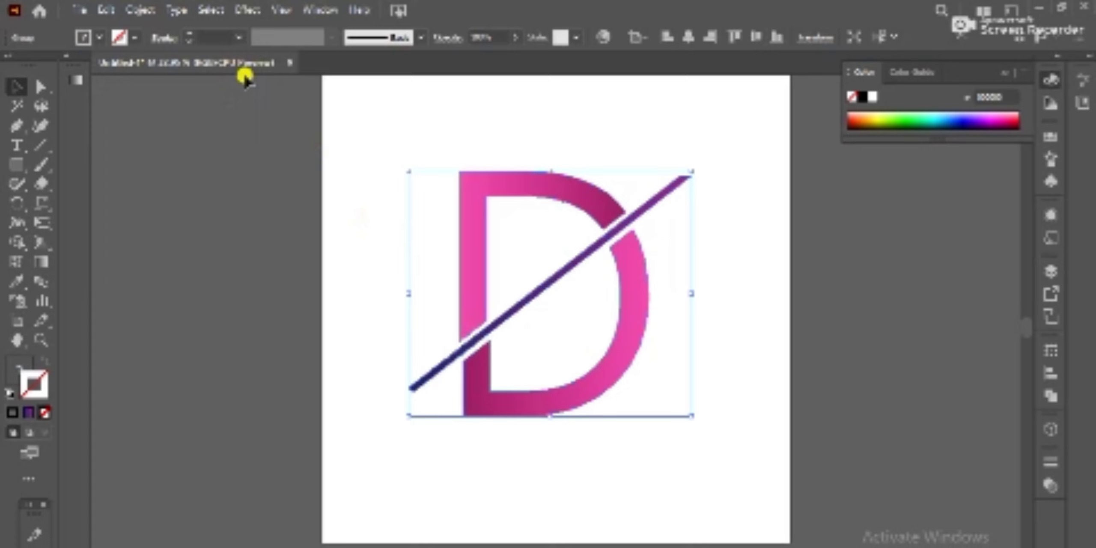
# Apply the 3D Extrude effect to the grouped D and bar, using a slightly customised Off-Axis Front rotation.
pyautogui.click(250, 10)
pyautogui.click(440, 106)
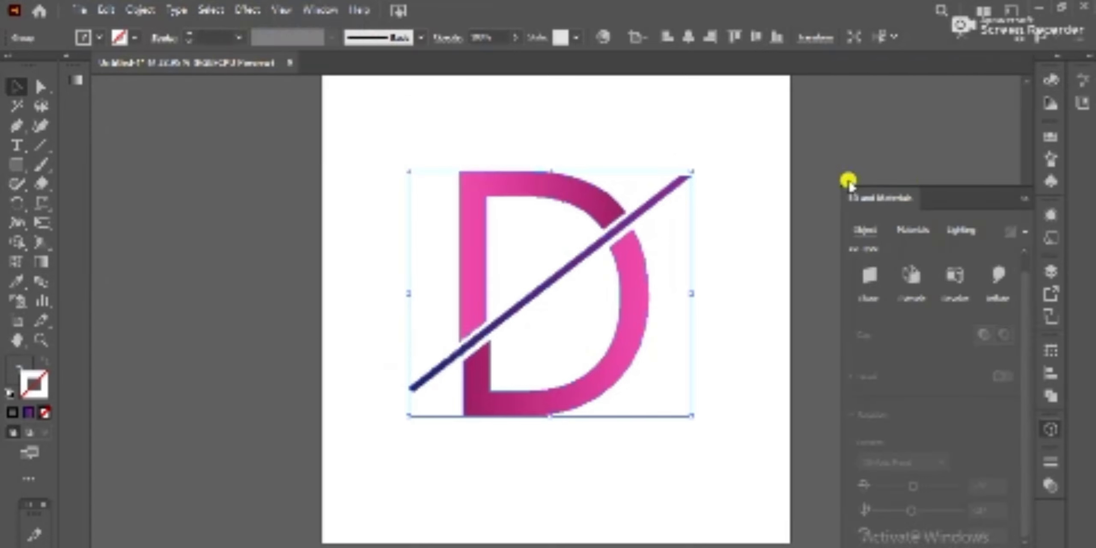
pyautogui.click(914, 282)
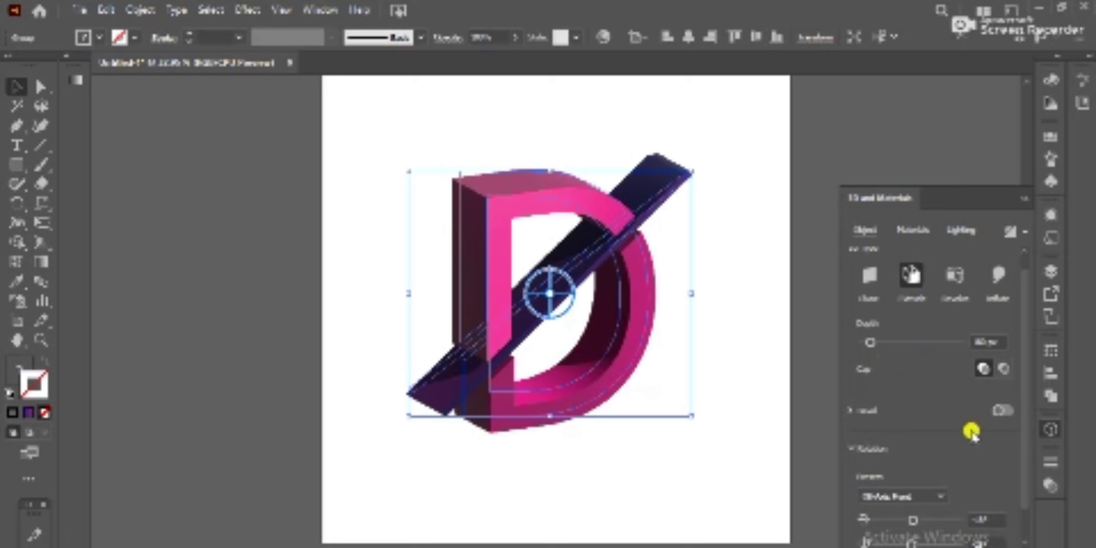
pyautogui.scroll(-2, 992, 478)
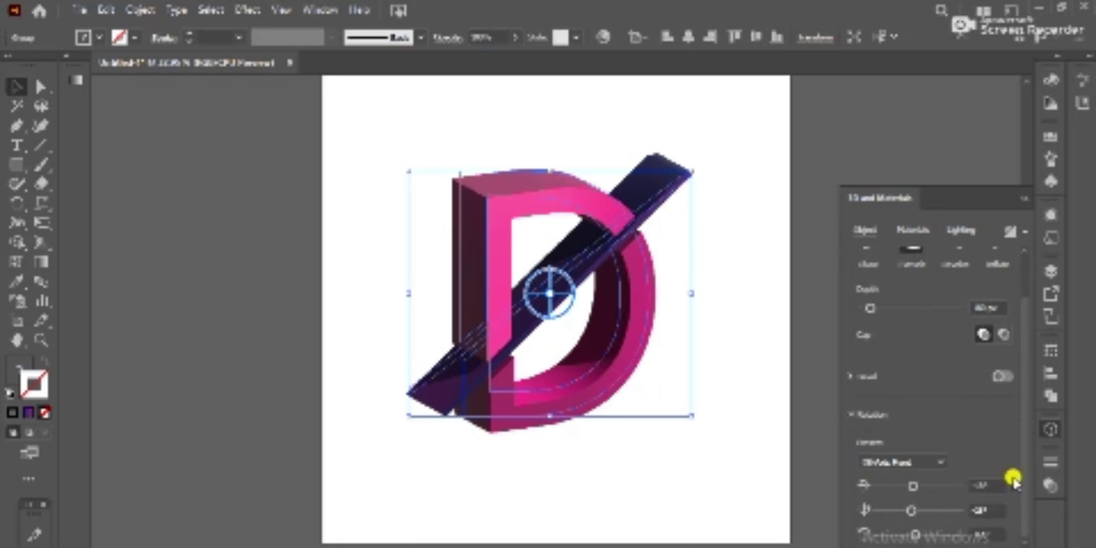
pyautogui.click(772, 482)
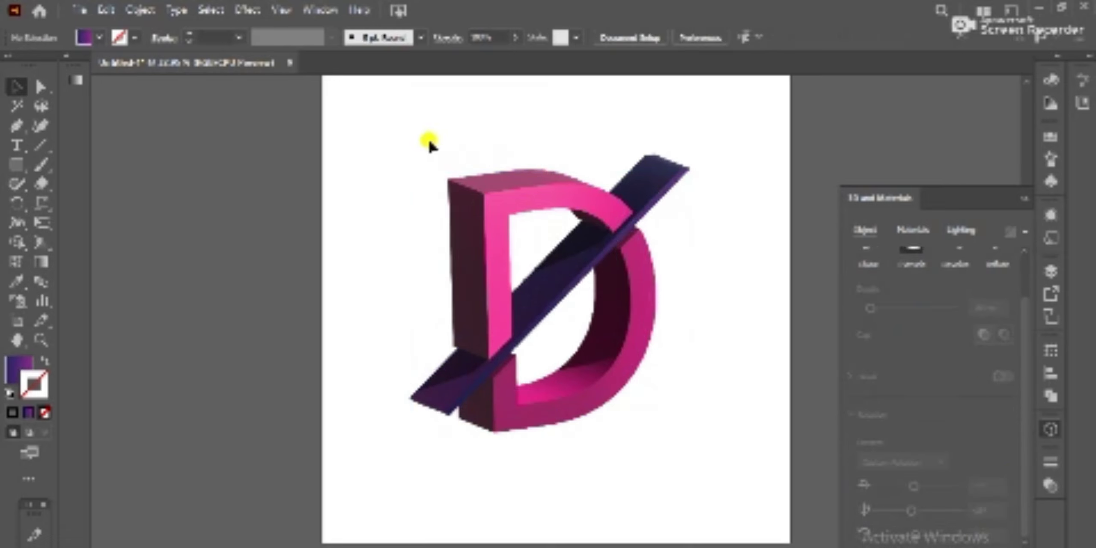
pyautogui.scroll(-1, 723, 253)
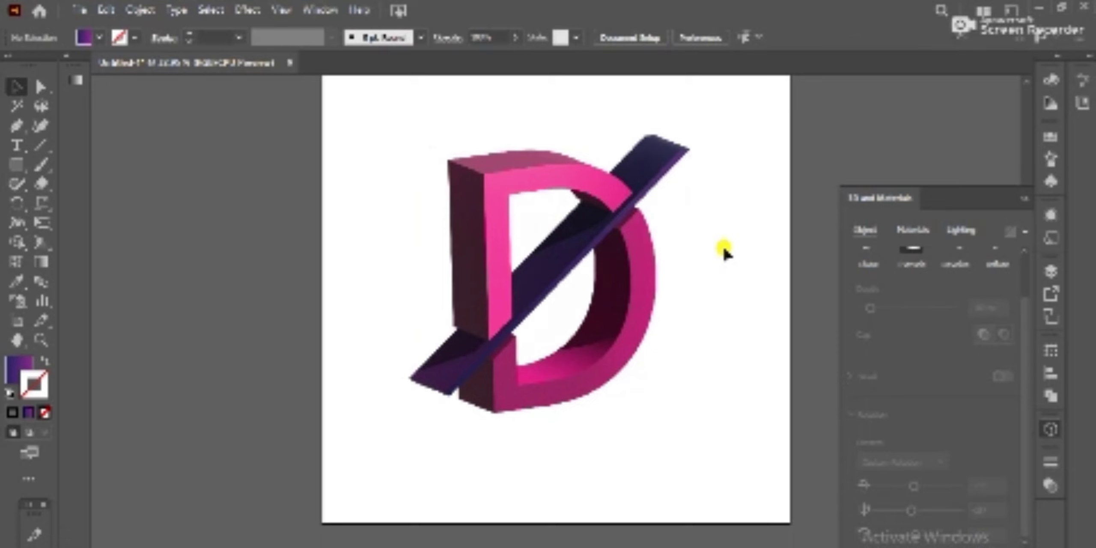
pyautogui.scroll(2, 724, 248)
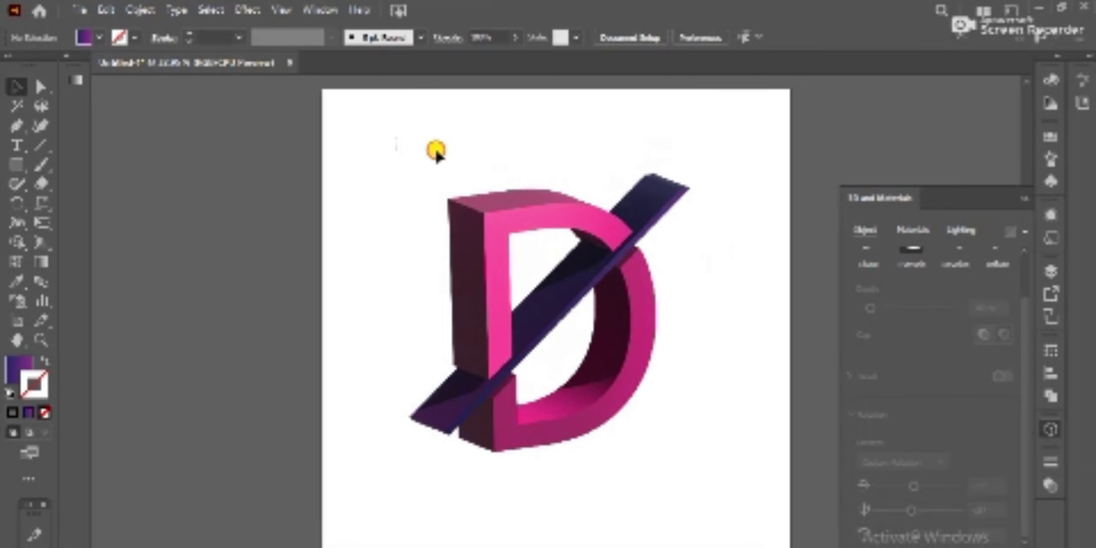
# Expand the appearance of the extruded D artwork.
pyautogui.moveTo(436, 150); pyautogui.dragTo(697, 448)
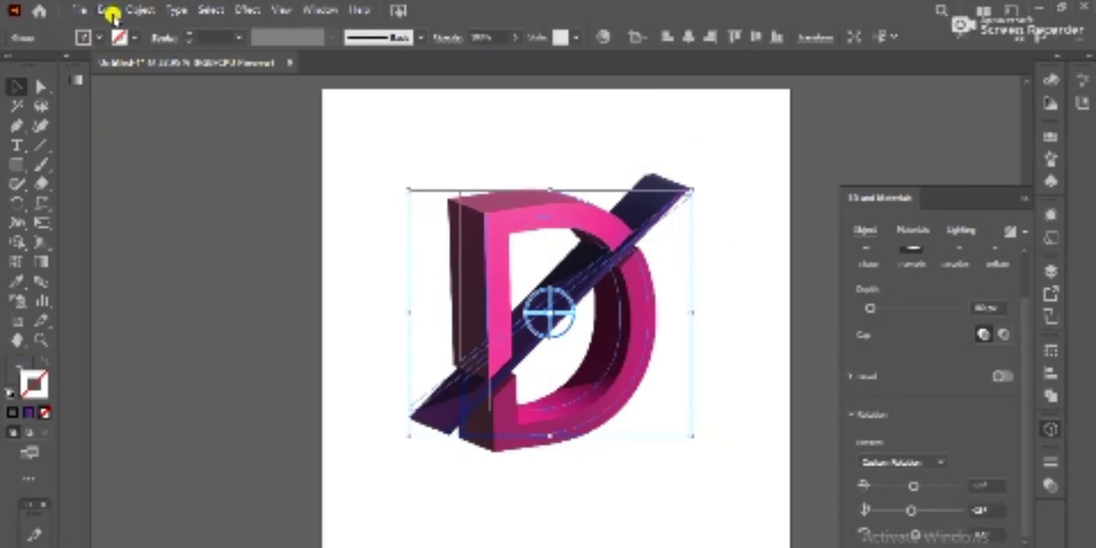
pyautogui.click(139, 9)
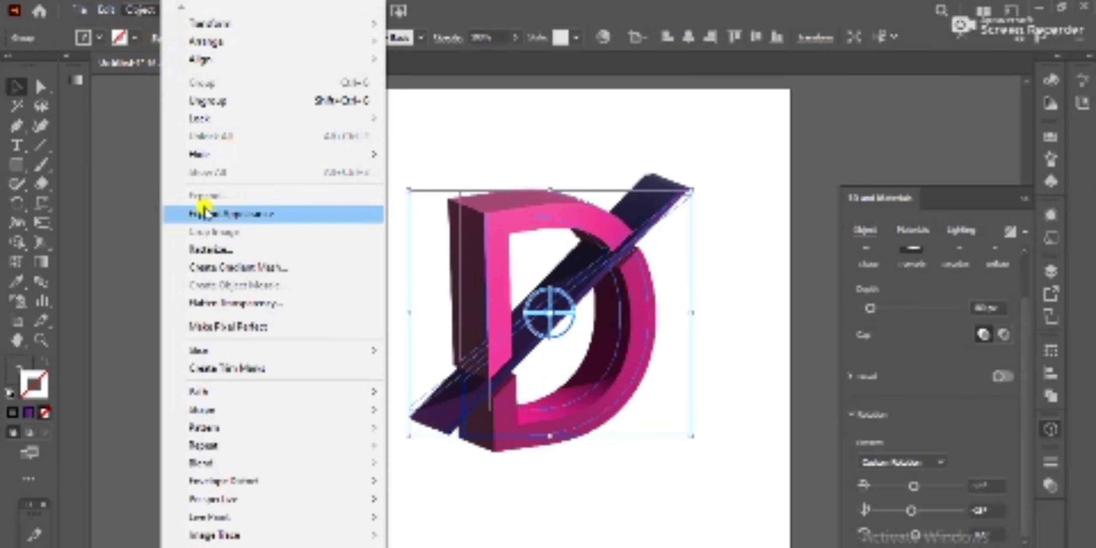
pyautogui.click(204, 212)
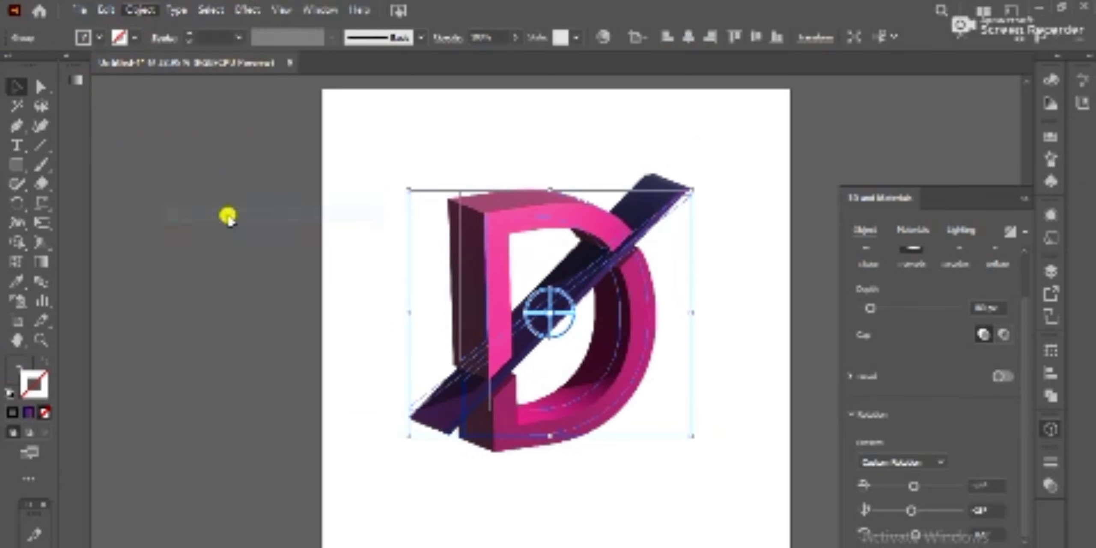
pyautogui.click(719, 492)
# Scale the expanded D artwork down slightly from its centre and move it a little higher on the artboard.
pyautogui.moveTo(396, 142); pyautogui.dragTo(714, 466)
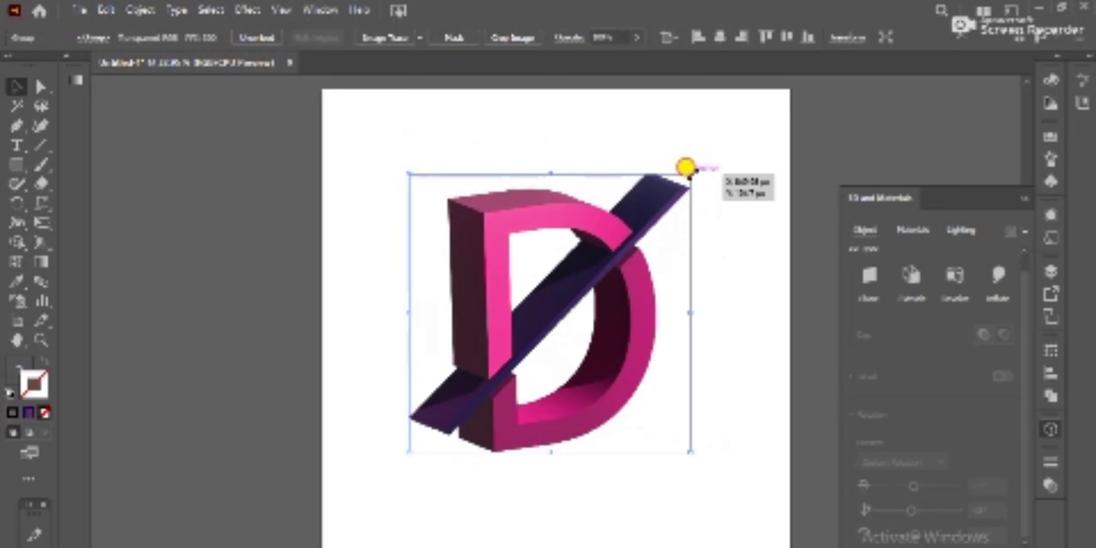
pyautogui.moveTo(687, 169); pyautogui.dragTo(672, 177)
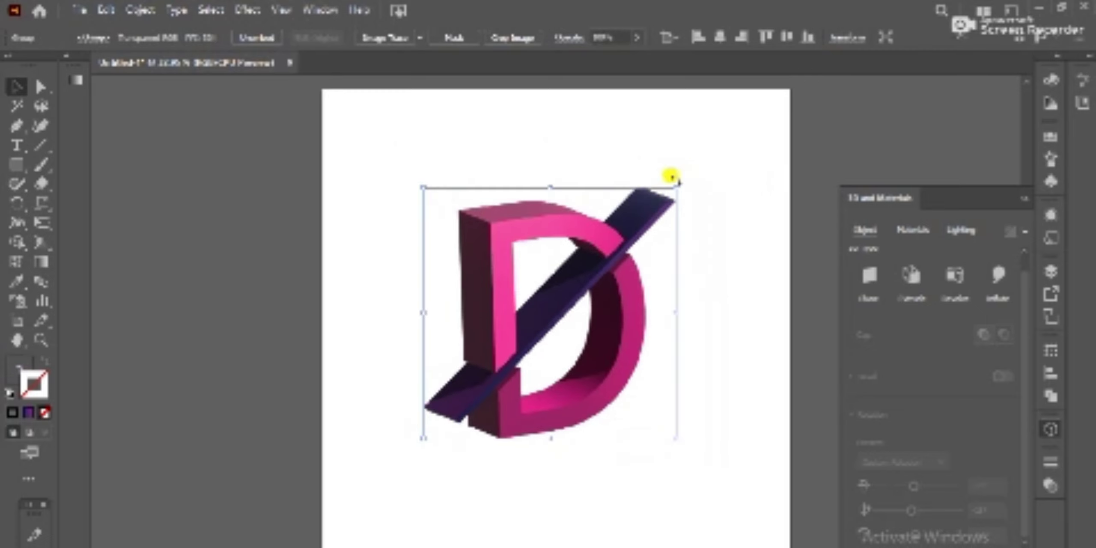
pyautogui.click(770, 209)
pyautogui.click(1024, 198)
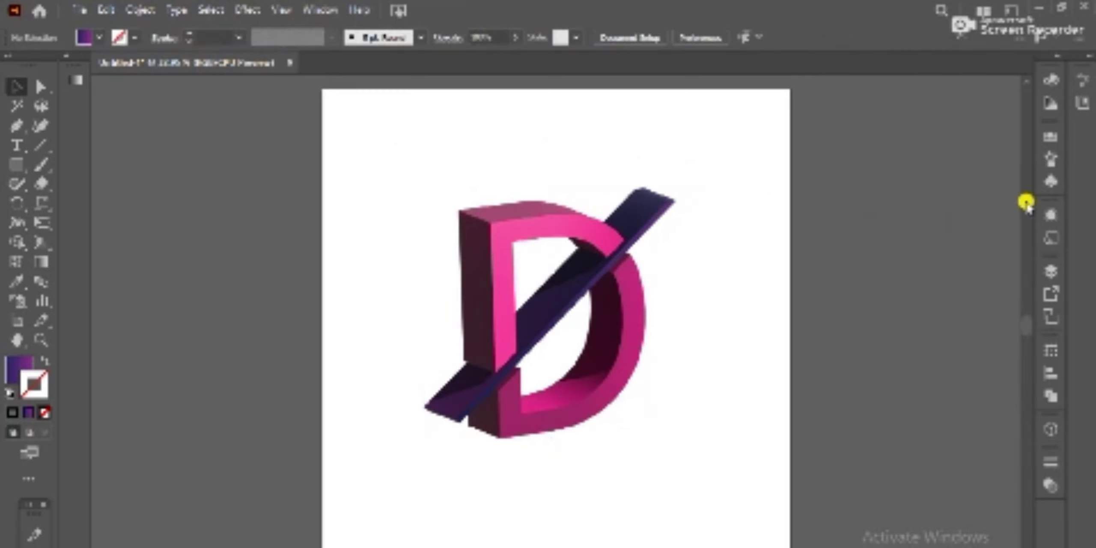
pyautogui.moveTo(445, 175); pyautogui.dragTo(633, 424)
pyautogui.moveTo(612, 369); pyautogui.dragTo(612, 368)
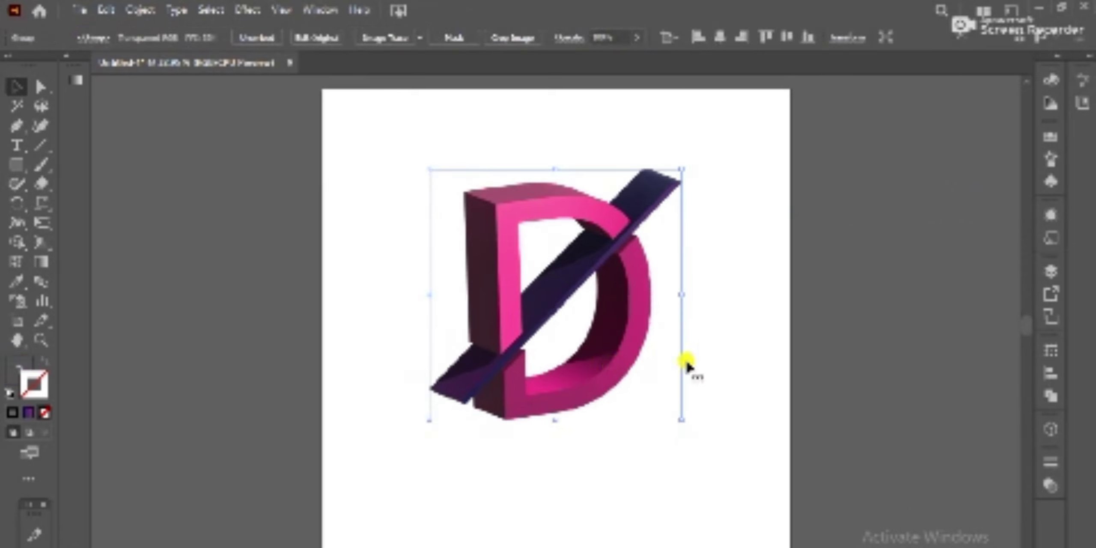
pyautogui.click(714, 353)
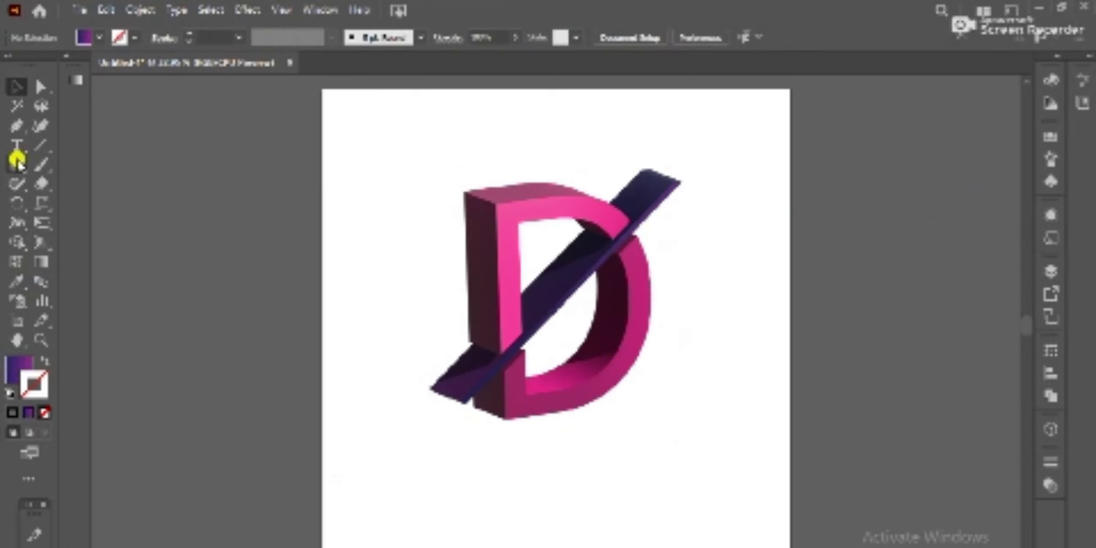
# Draw a wide, flat ellipse below the letter D, make it slightly taller and move it up close beneath the letter.
pyautogui.moveTo(14, 162); pyautogui.dragTo(83, 203)
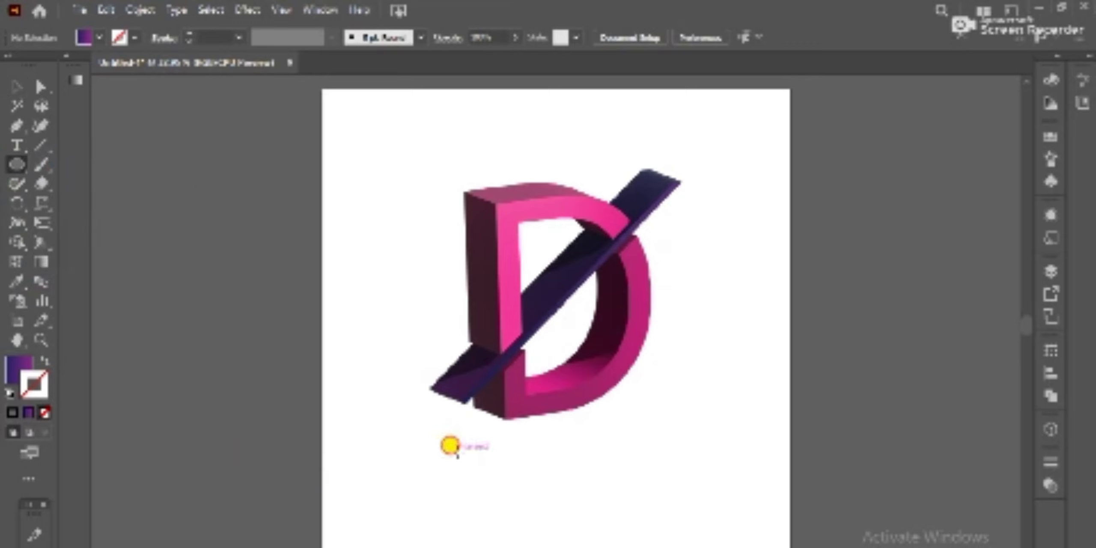
pyautogui.moveTo(450, 445); pyautogui.dragTo(648, 457)
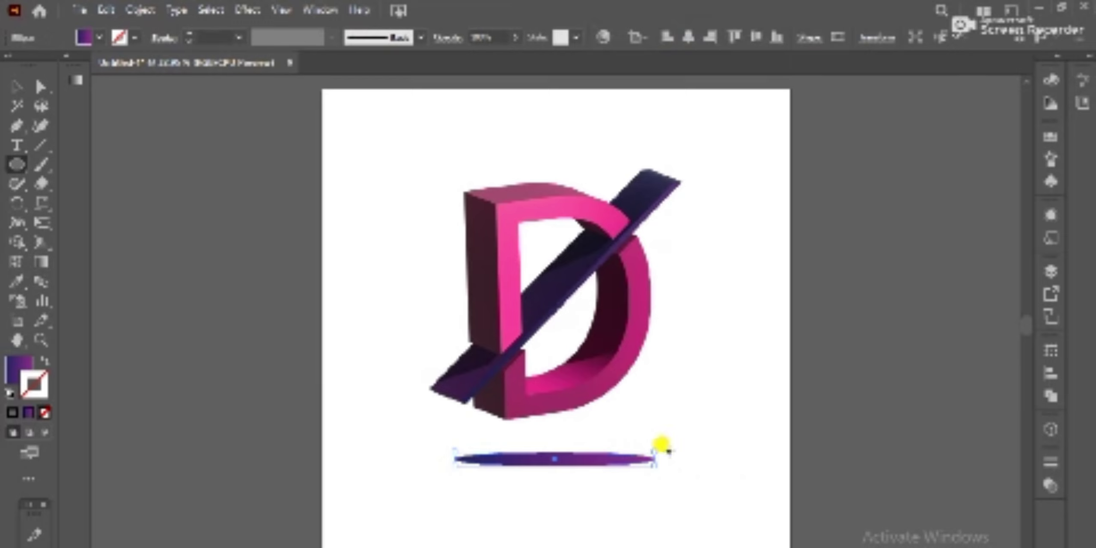
pyautogui.click(17, 83)
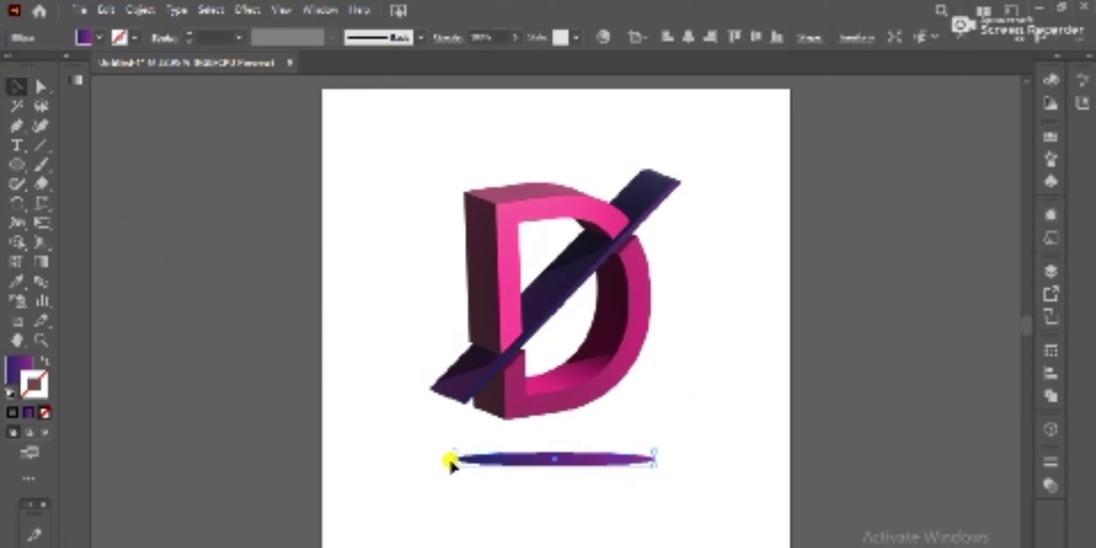
pyautogui.moveTo(448, 460); pyautogui.dragTo(450, 470)
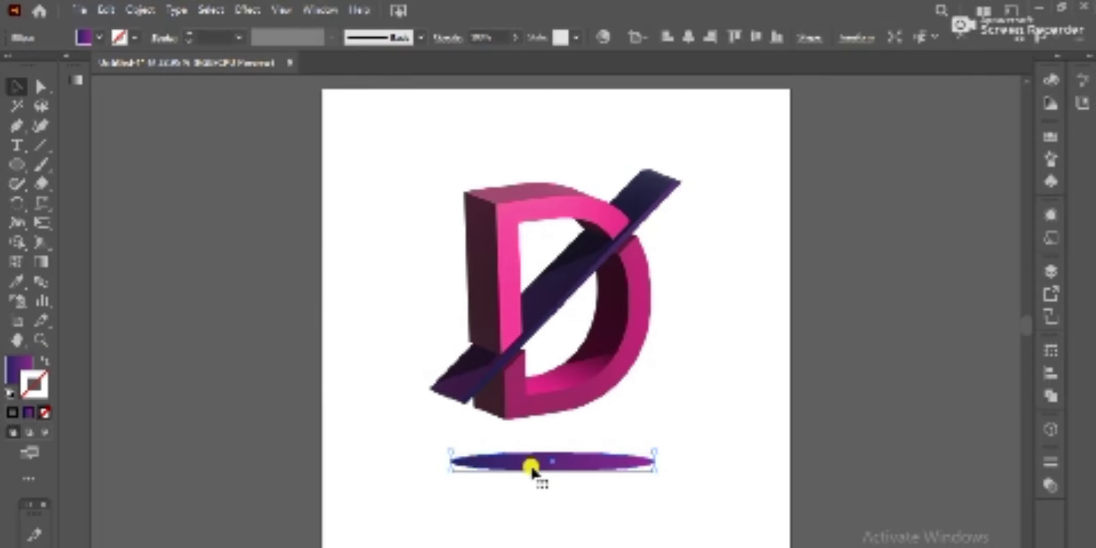
pyautogui.moveTo(623, 468); pyautogui.dragTo(618, 441)
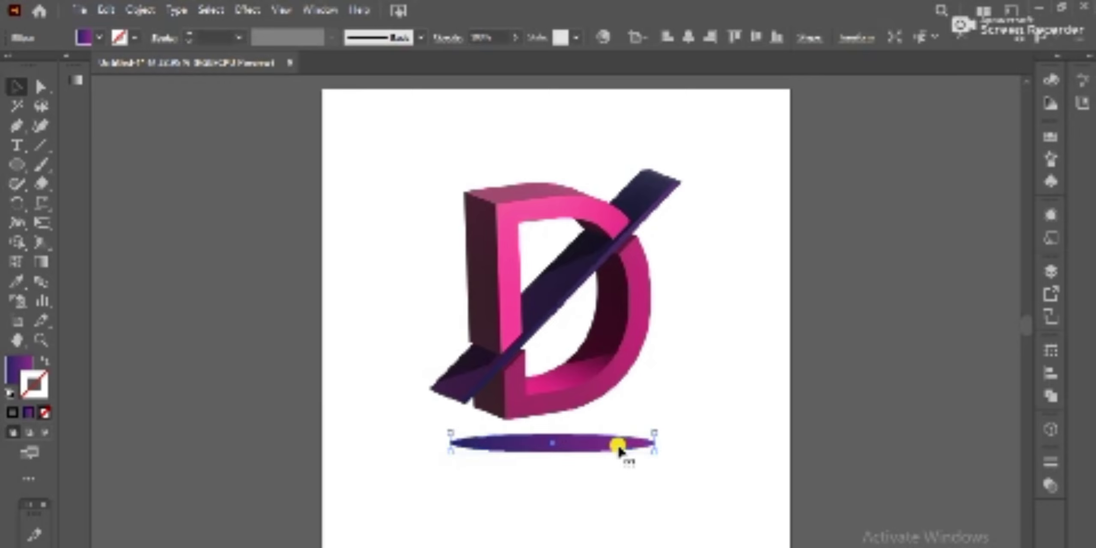
# Apply a linear gradient to the ellipse's stroke and change its purple end colour to light grey.
pyautogui.click(78, 80)
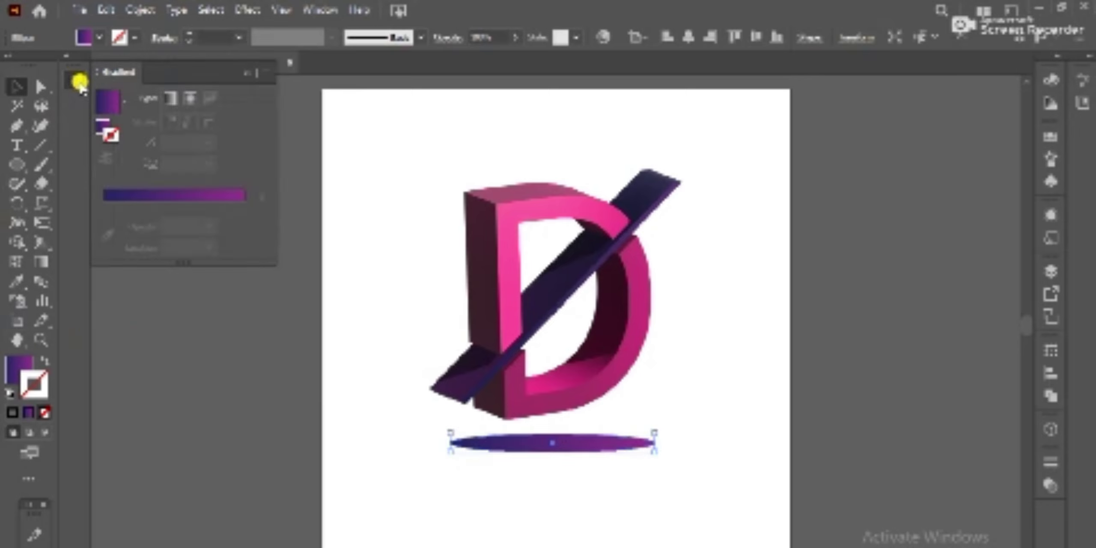
pyautogui.click(79, 81)
pyautogui.click(79, 81)
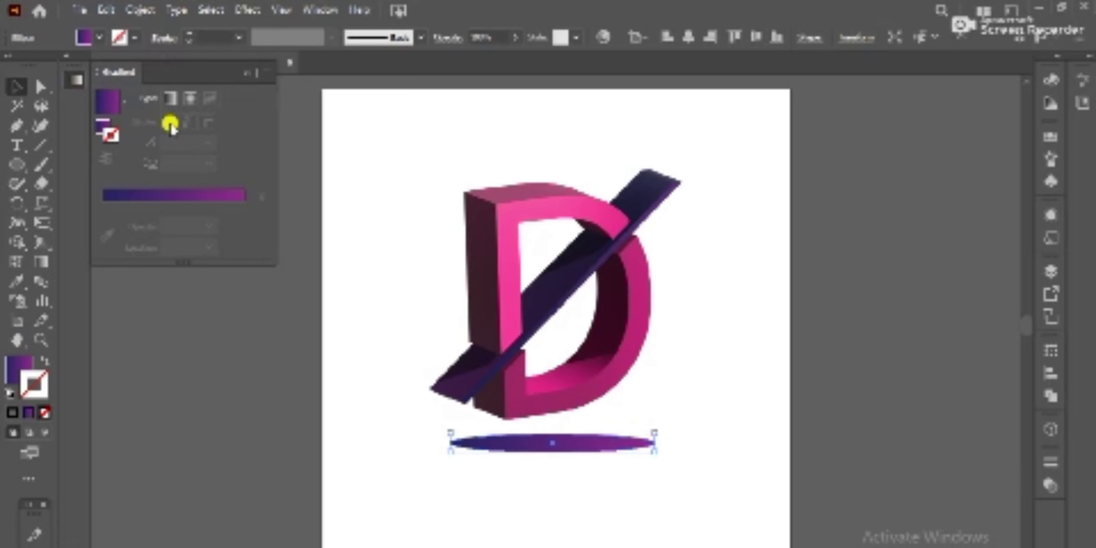
pyautogui.click(193, 198)
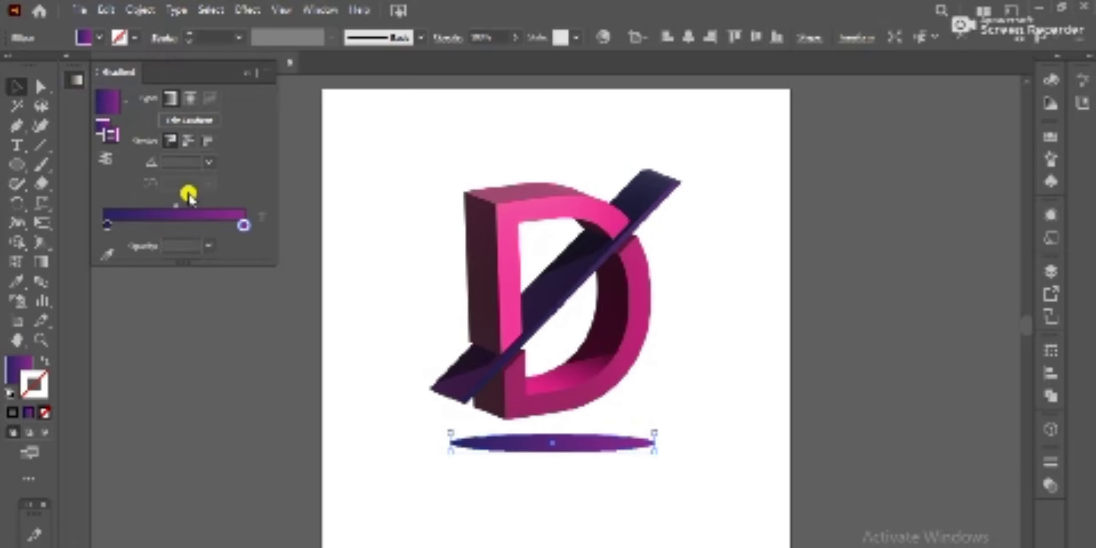
pyautogui.doubleClick(243, 225)
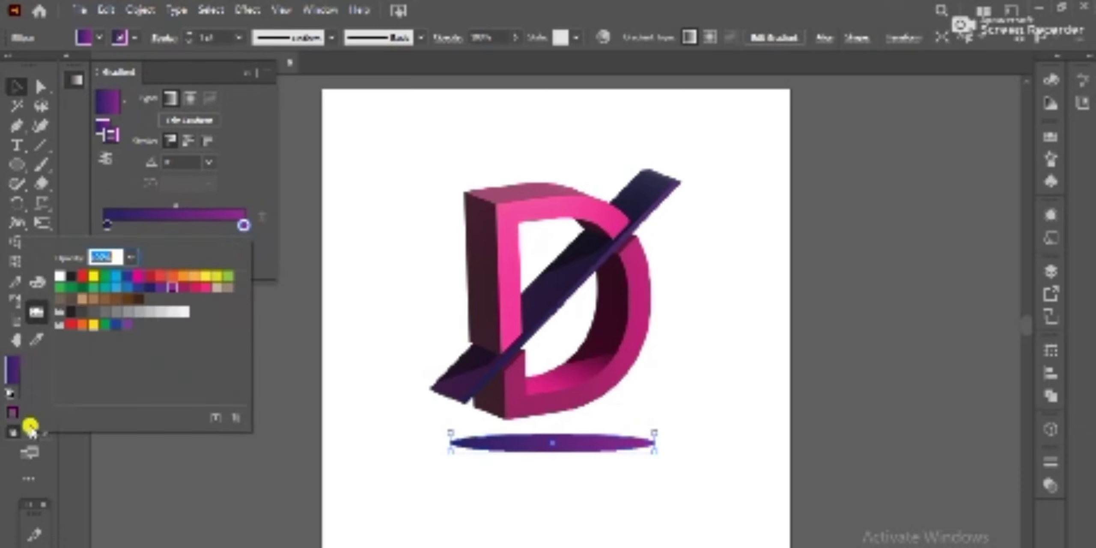
pyautogui.click(160, 312)
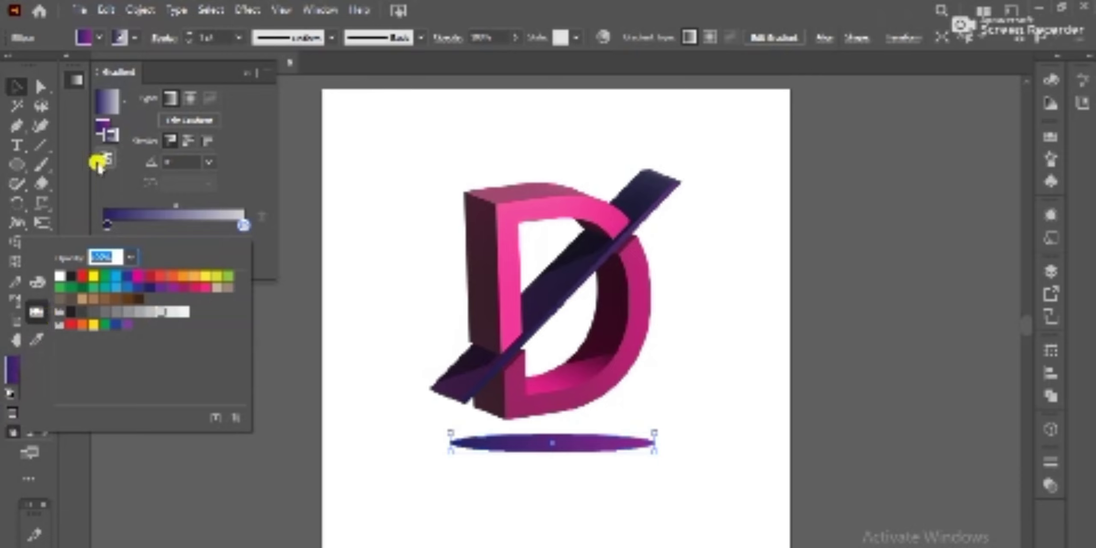
# Swap the ellipse's fill and stroke so the blue-to-grey gradient becomes the fill, and remove the stroke.
pyautogui.click(103, 131)
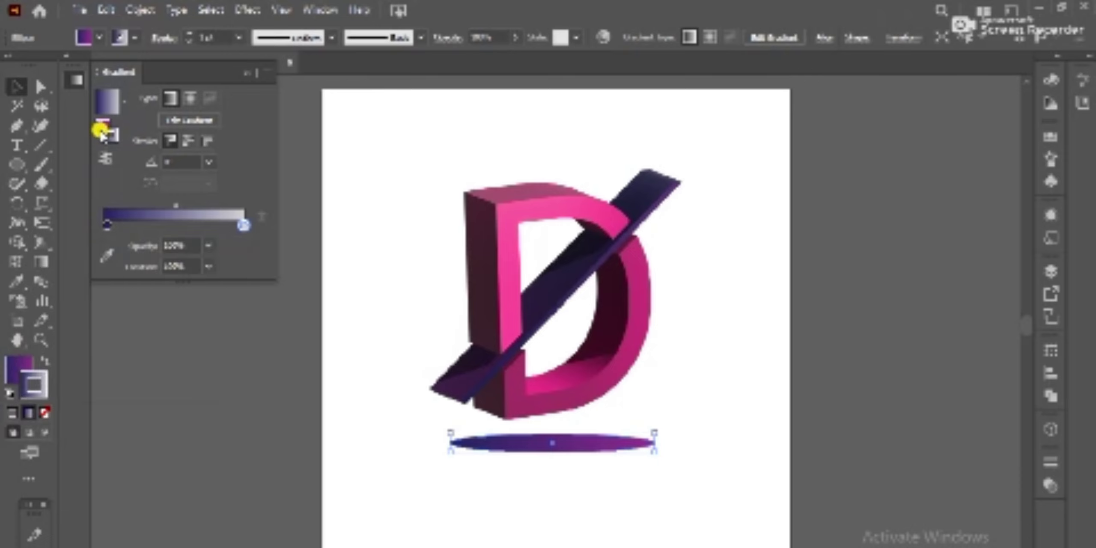
pyautogui.click(43, 359)
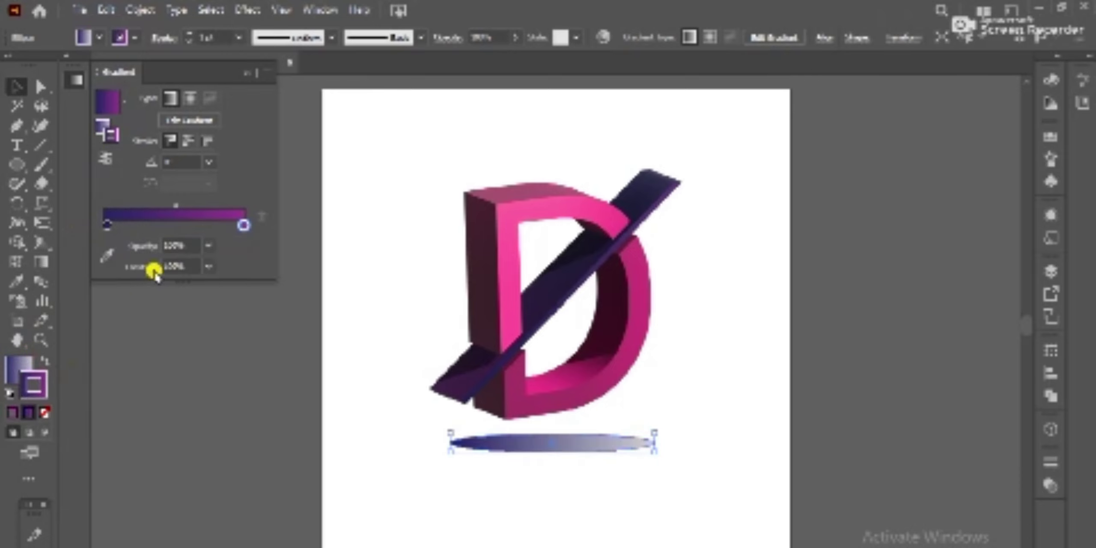
pyautogui.click(45, 412)
# Change the dark blue start colour of the ellipse's fill gradient to medium grey.
pyautogui.click(24, 367)
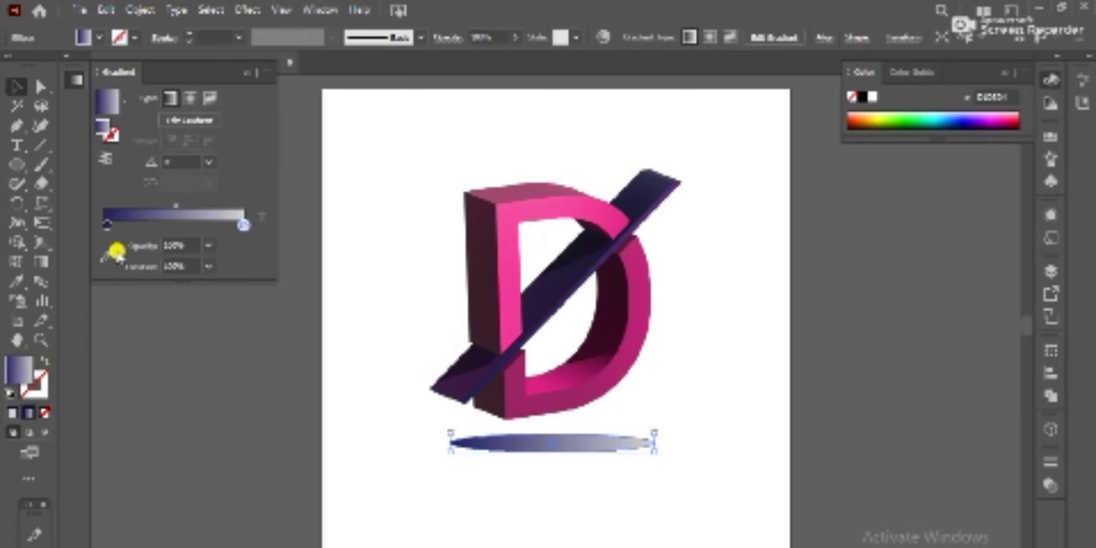
pyautogui.doubleClick(107, 224)
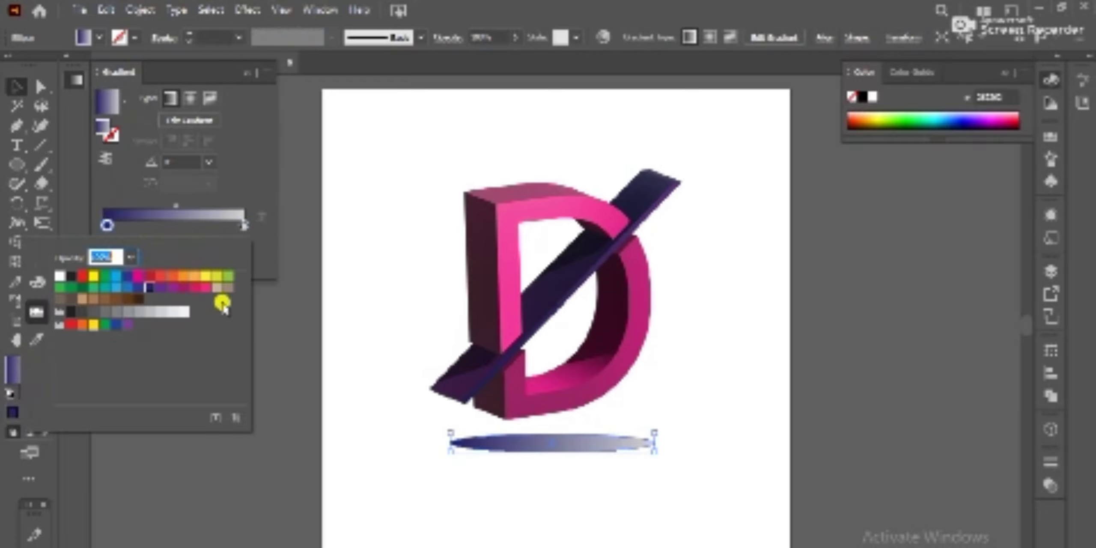
pyautogui.click(109, 310)
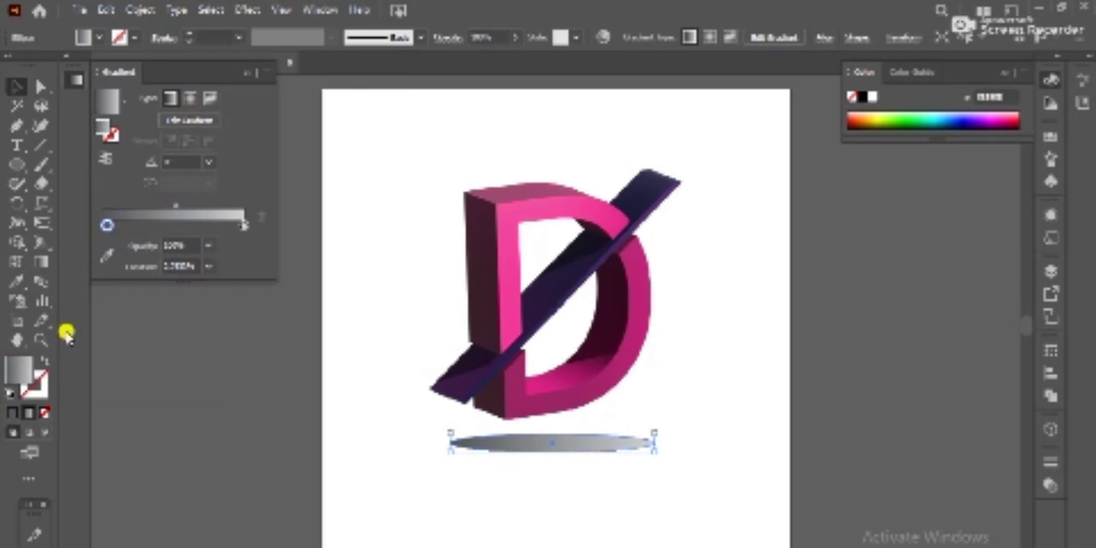
# Reverse the colours of the ellipse's grey fill gradient and change the gradient type to radial.
pyautogui.click(108, 159)
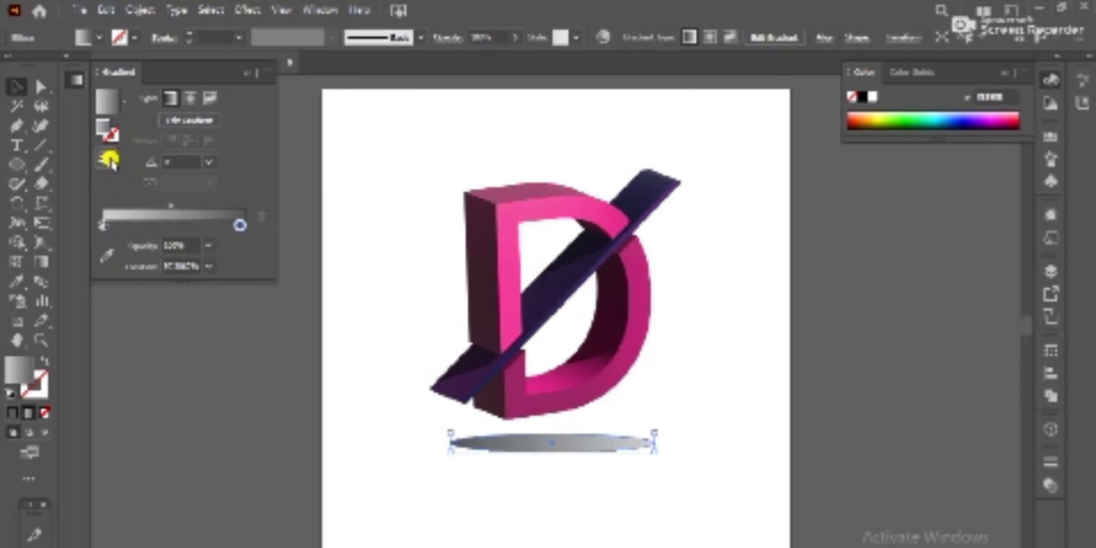
pyautogui.click(192, 100)
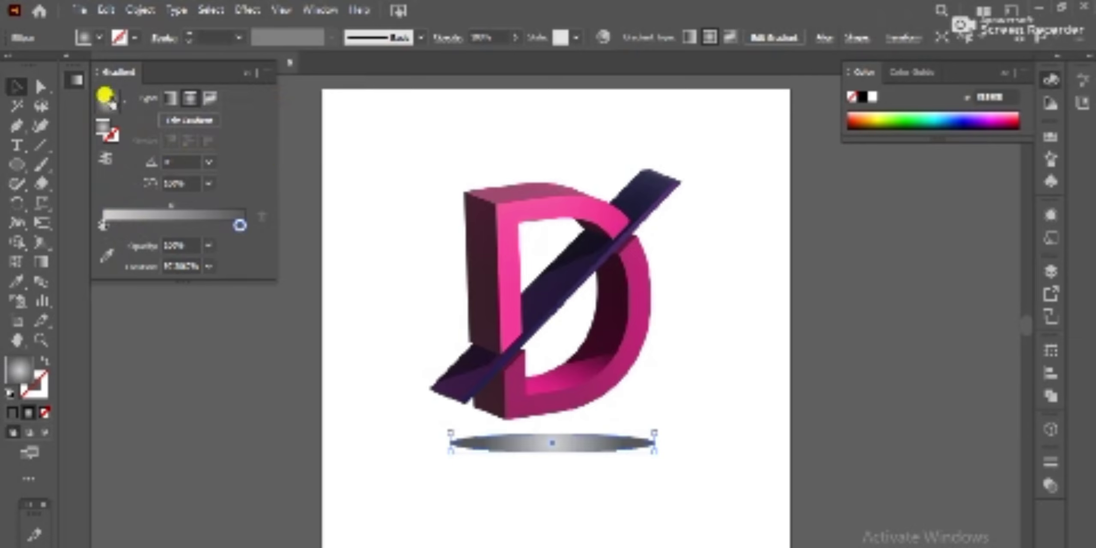
pyautogui.click(248, 72)
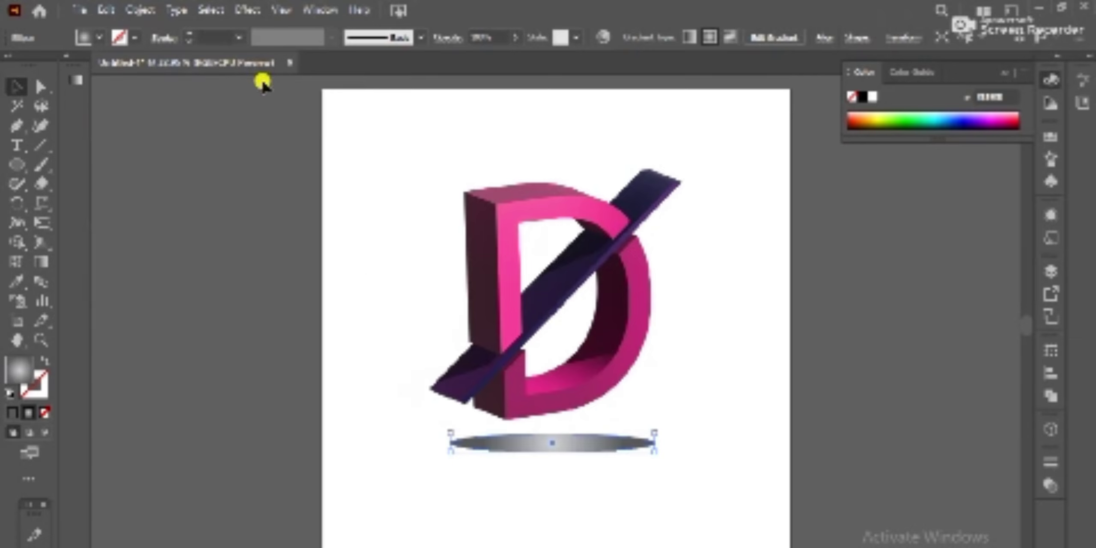
# Apply a Gaussian Blur effect to the ellipse, lowering the blur radius slightly.
pyautogui.click(245, 10)
pyautogui.moveTo(397, 287)
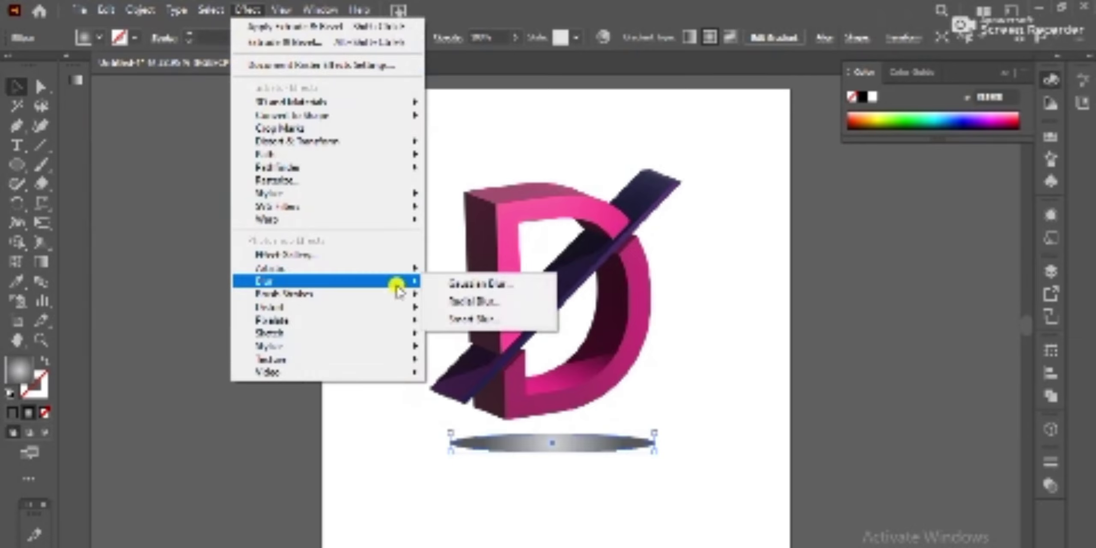
pyautogui.click(454, 283)
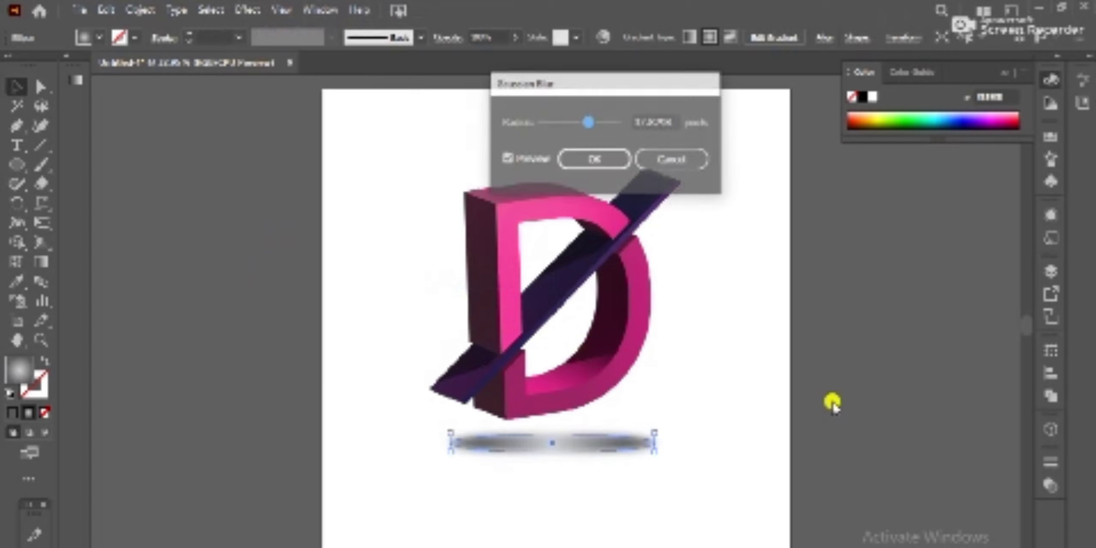
pyautogui.moveTo(589, 122); pyautogui.dragTo(583, 123)
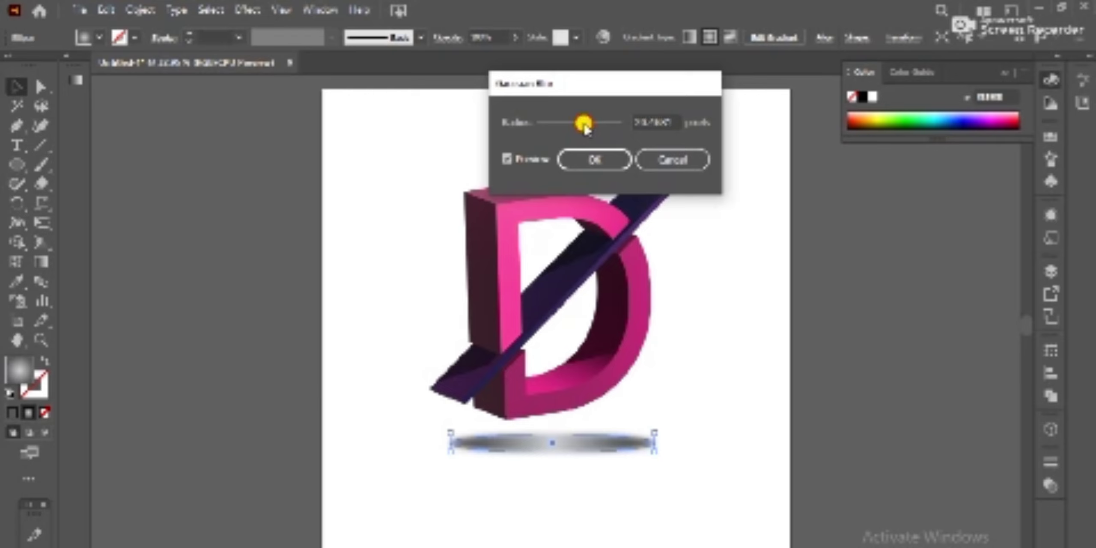
pyautogui.click(596, 158)
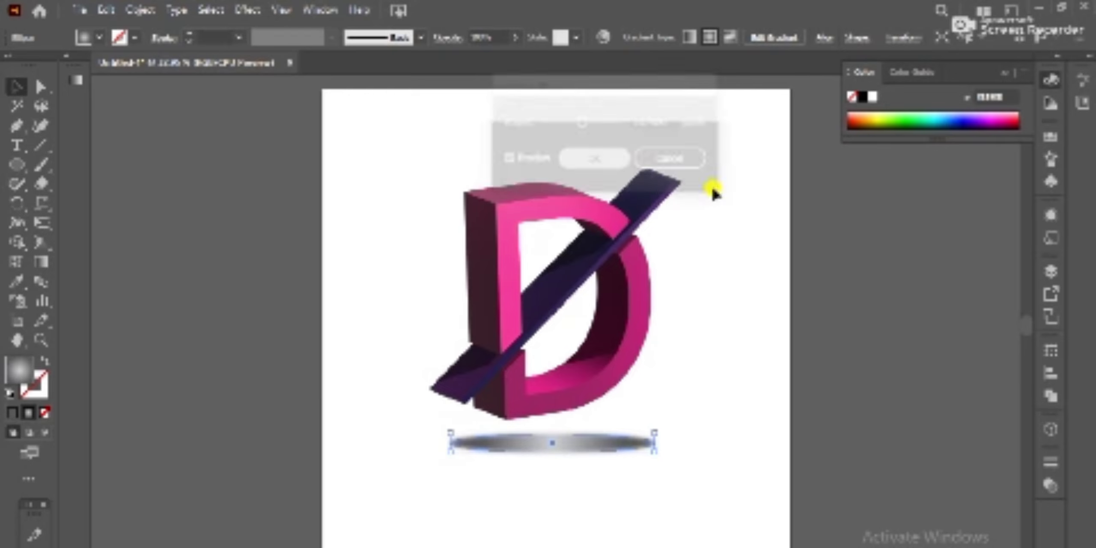
# Select the letter D, the diagonal bar and the ellipse together and cut them from the artboard.
pyautogui.moveTo(428, 135); pyautogui.dragTo(707, 507)
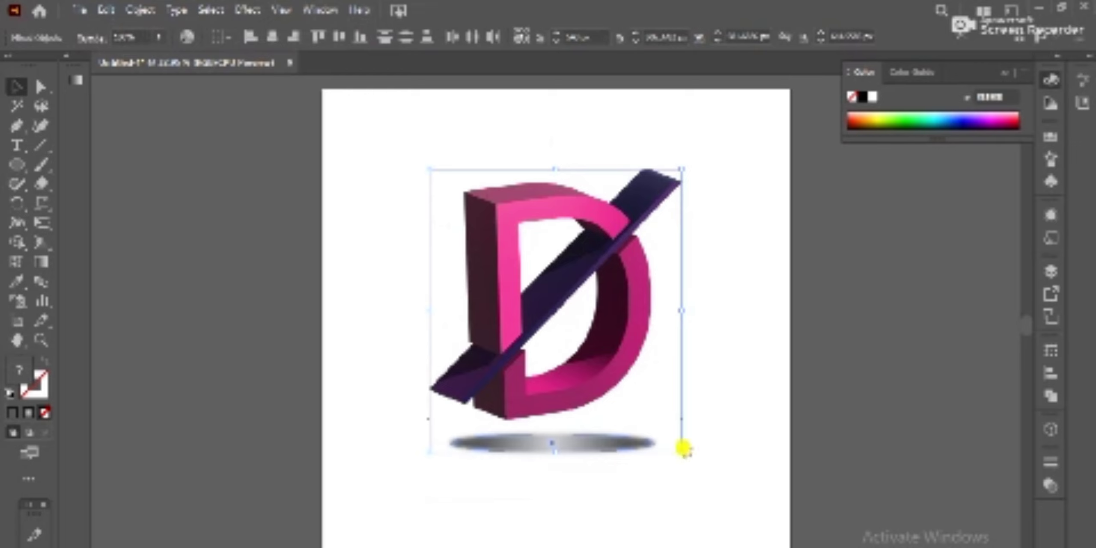
pyautogui.click(107, 7)
pyautogui.click(111, 69)
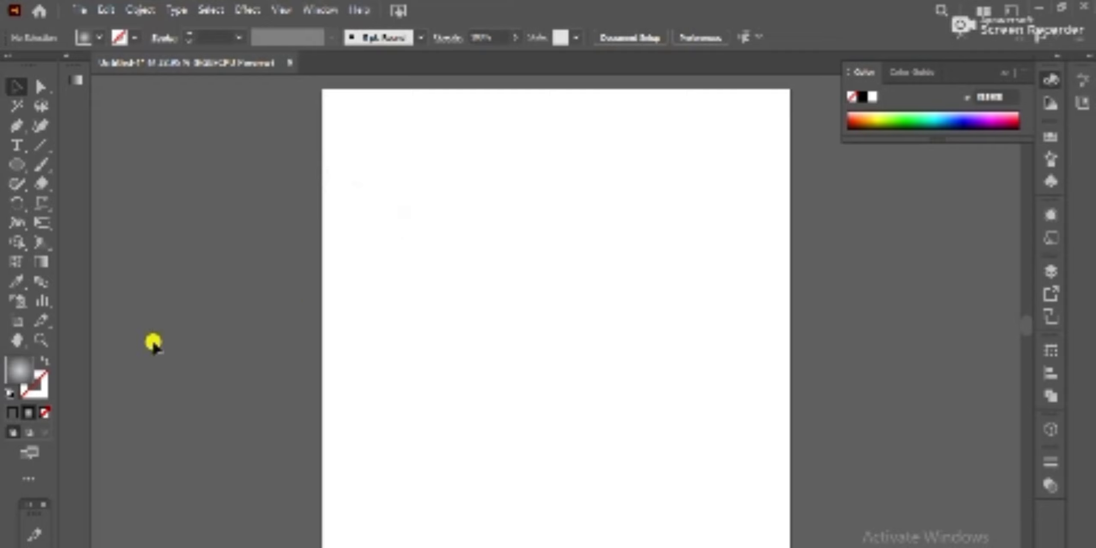
# Create a 1080 × 1080 px rectangle with the Rectangle tool.
pyautogui.moveTo(20, 165); pyautogui.dragTo(43, 169)
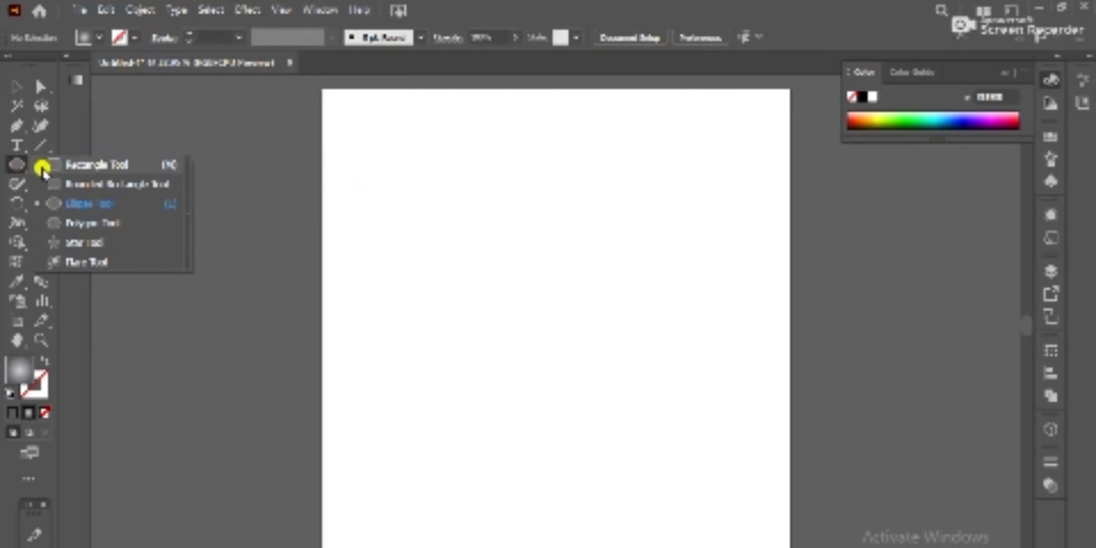
pyautogui.click(79, 165)
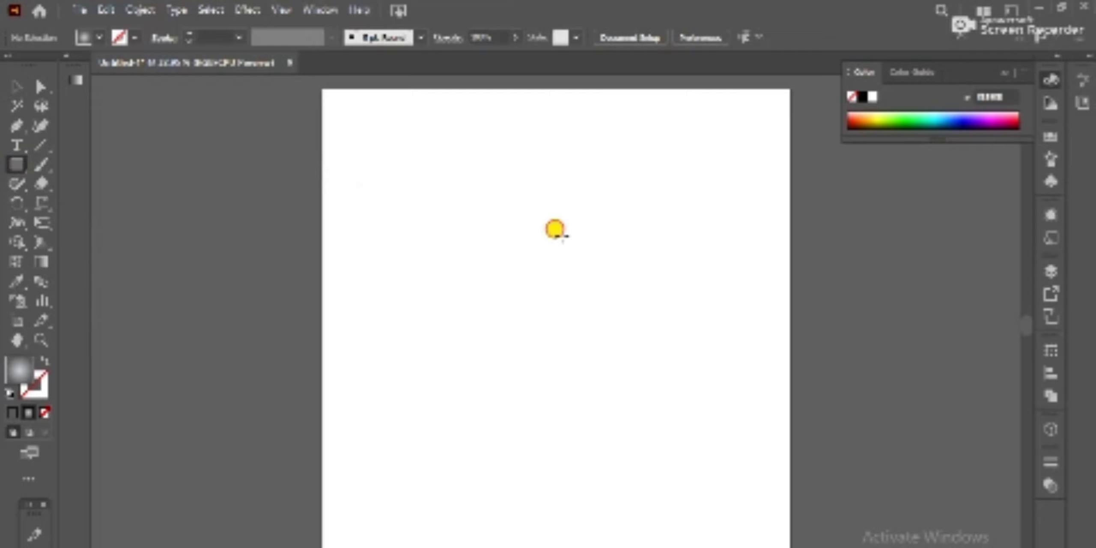
pyautogui.click(558, 235)
pyautogui.click(526, 330)
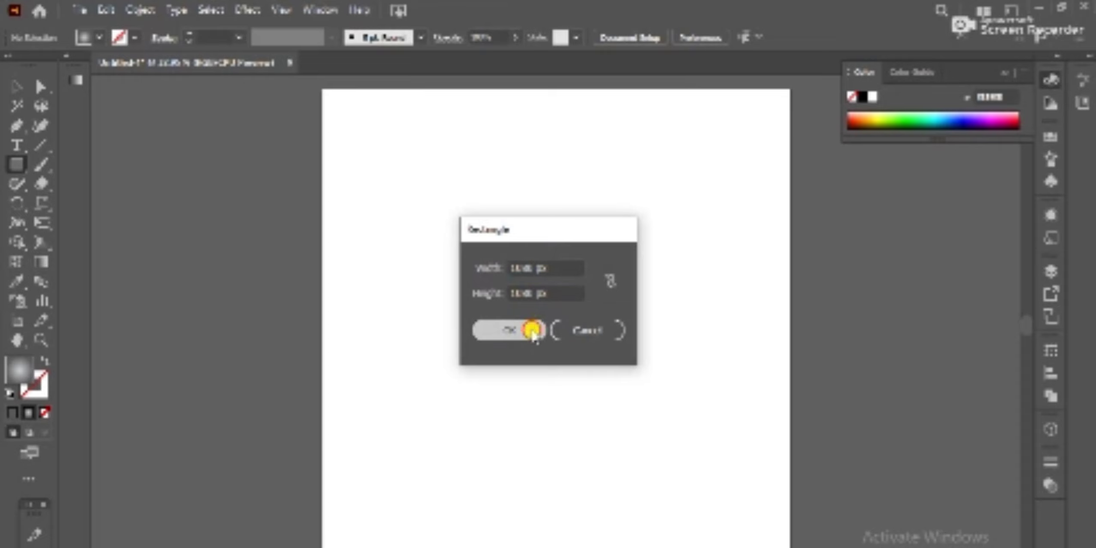
# Move the rectangle over the artboard and align it to the artboard's horizontal and vertical centre.
pyautogui.click(6, 86)
pyautogui.moveTo(790, 374); pyautogui.dragTo(540, 263)
pyautogui.click(823, 41)
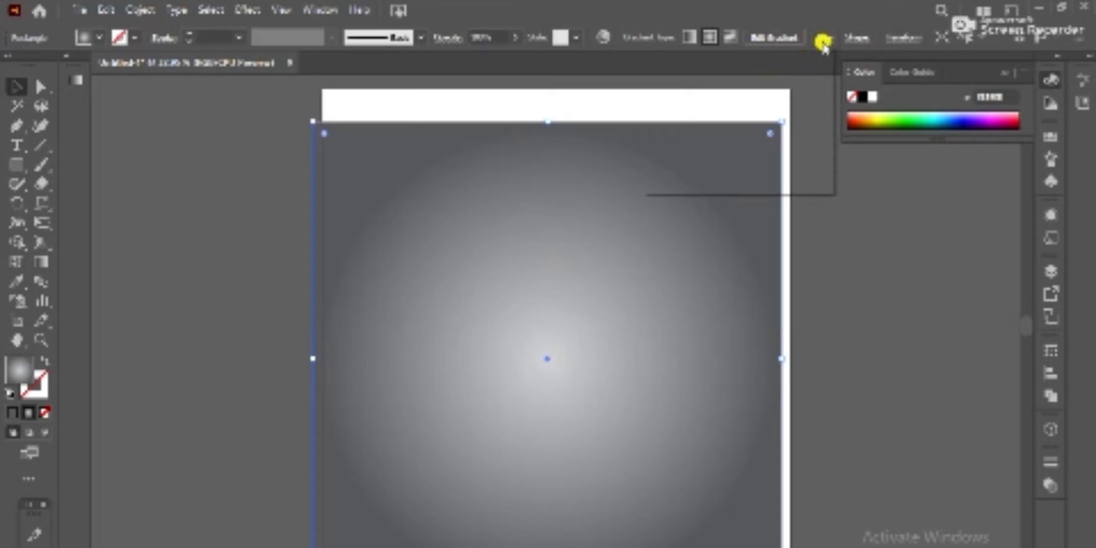
pyautogui.click(685, 83)
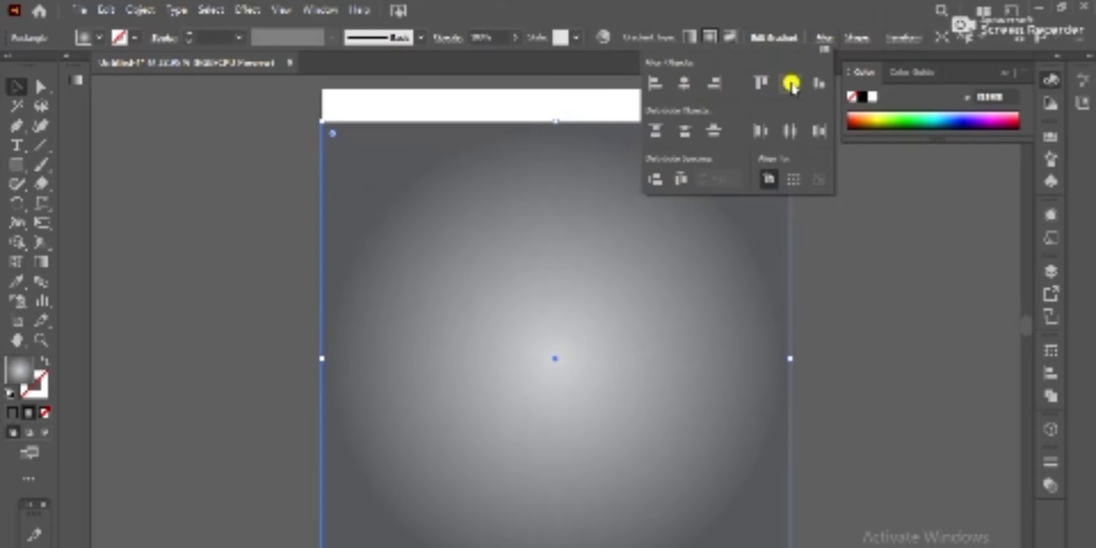
pyautogui.click(791, 84)
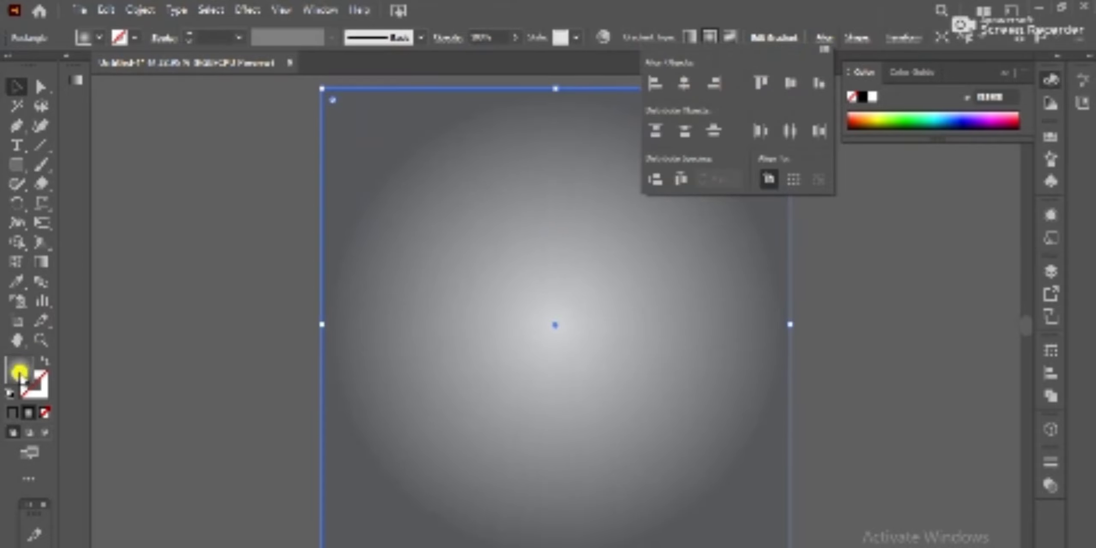
# Fill the rectangle with solid black and lock it as the background.
pyautogui.doubleClick(19, 375)
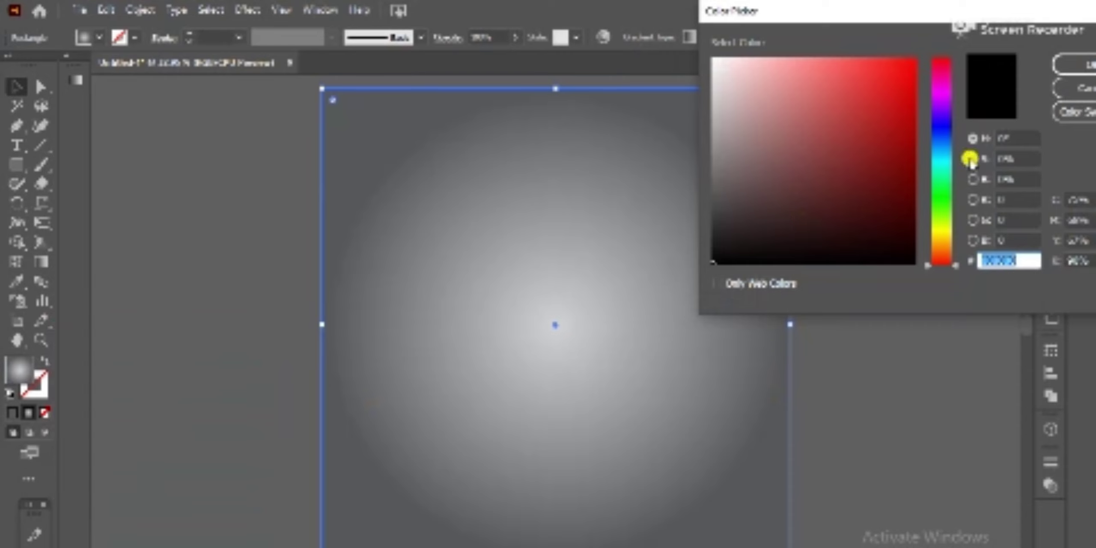
pyautogui.click(1074, 66)
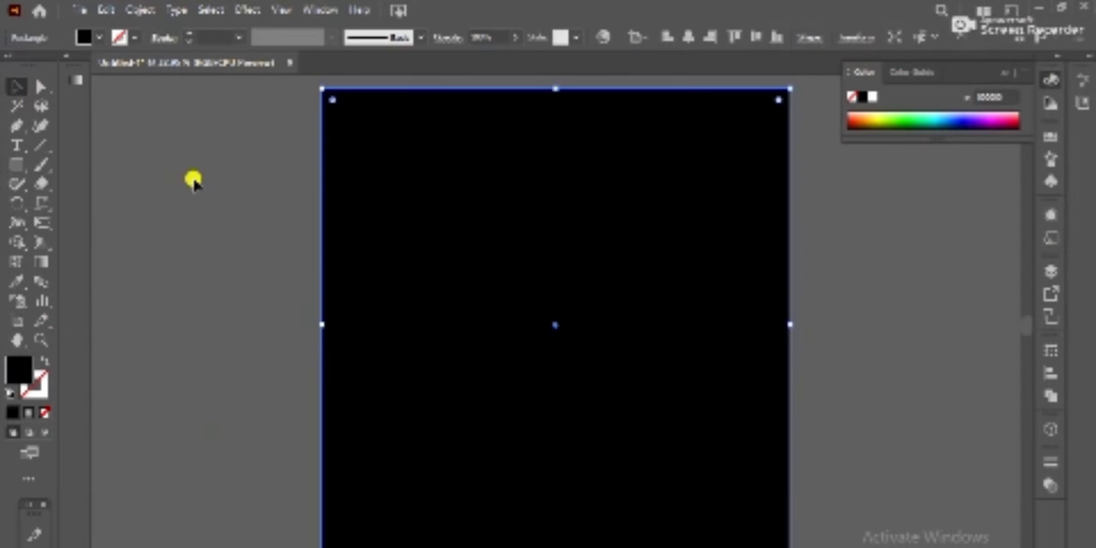
pyautogui.click(192, 178)
pyautogui.click(396, 220)
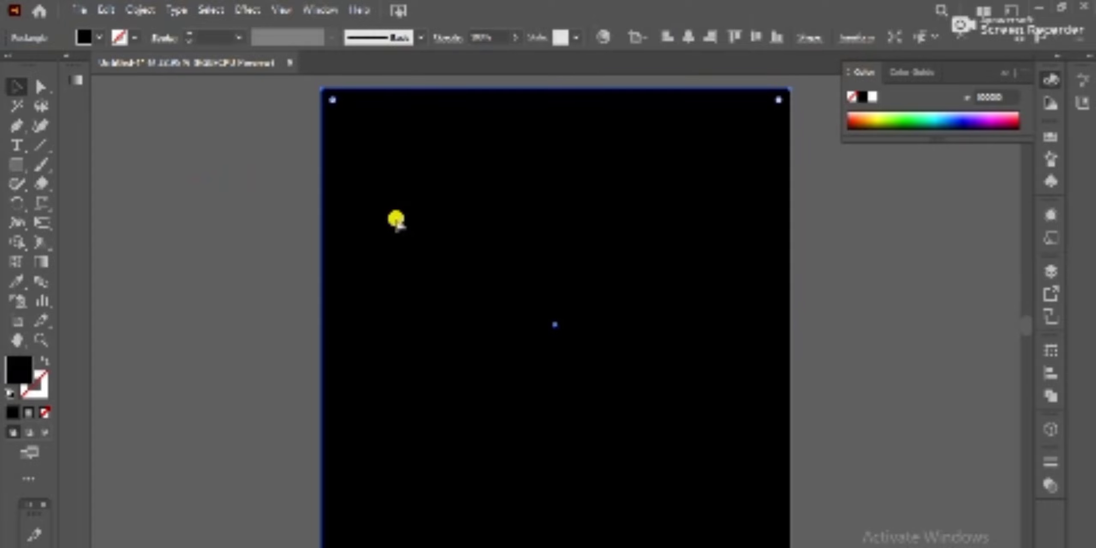
pyautogui.hotkey('ctrl', '2')
# Paste the cut artwork in front of the black background and scale it up slightly from its centre.
pyautogui.click(130, 8)
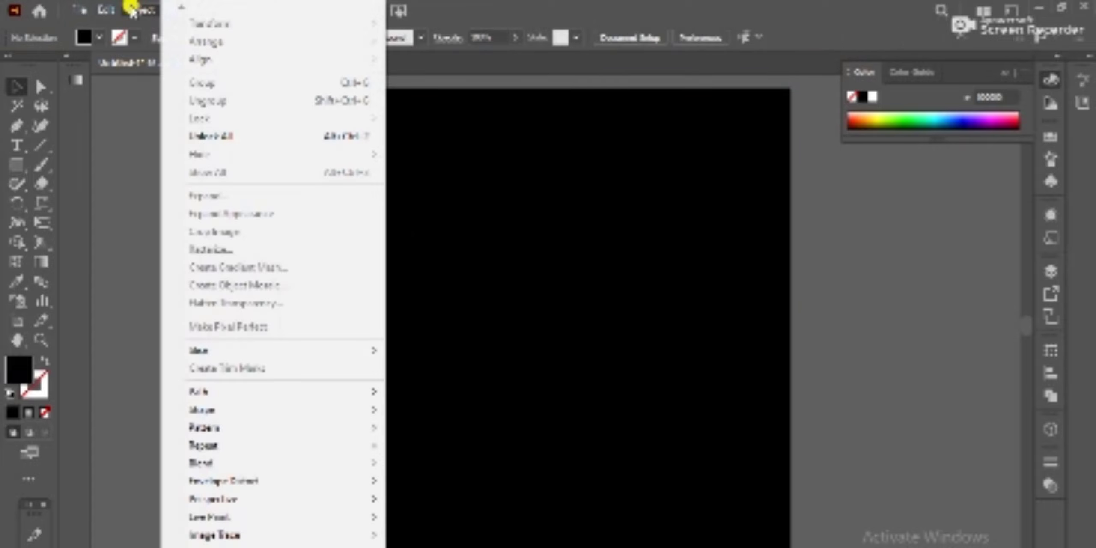
pyautogui.moveTo(106, 9)
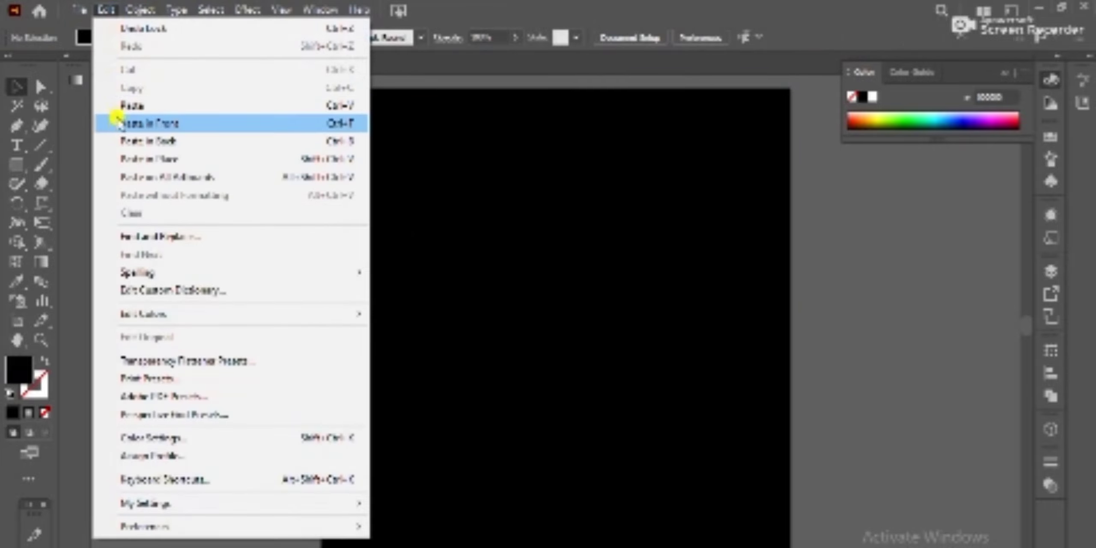
pyautogui.click(117, 124)
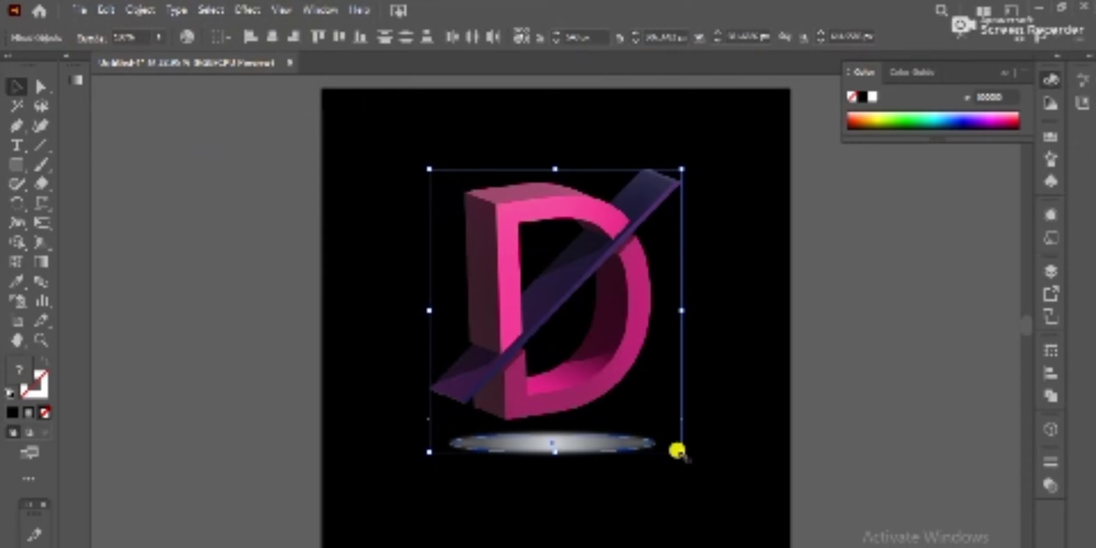
pyautogui.moveTo(677, 450); pyautogui.dragTo(694, 456)
pyautogui.scroll(-1, 734, 459)
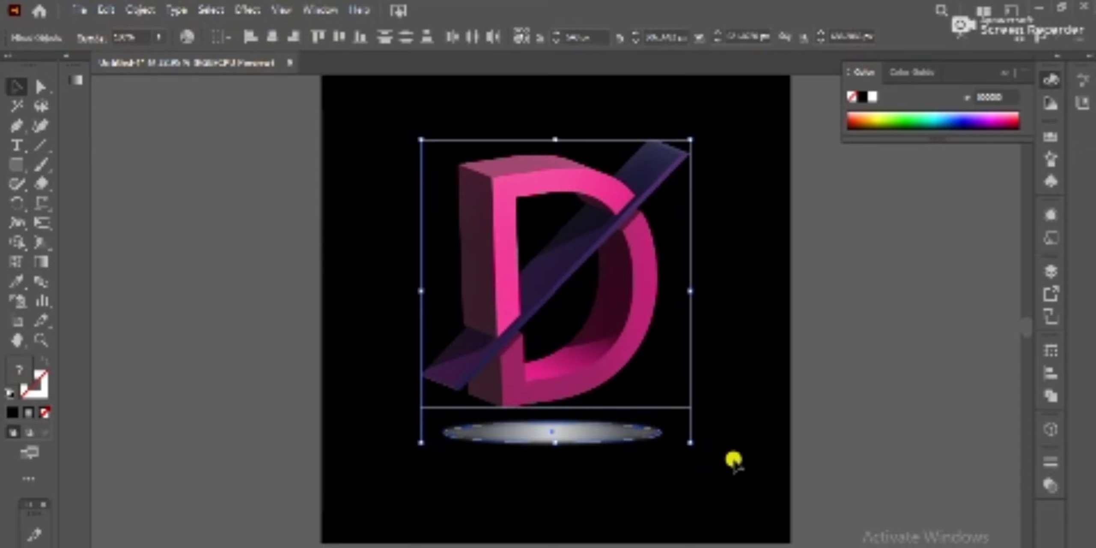
pyautogui.click(719, 354)
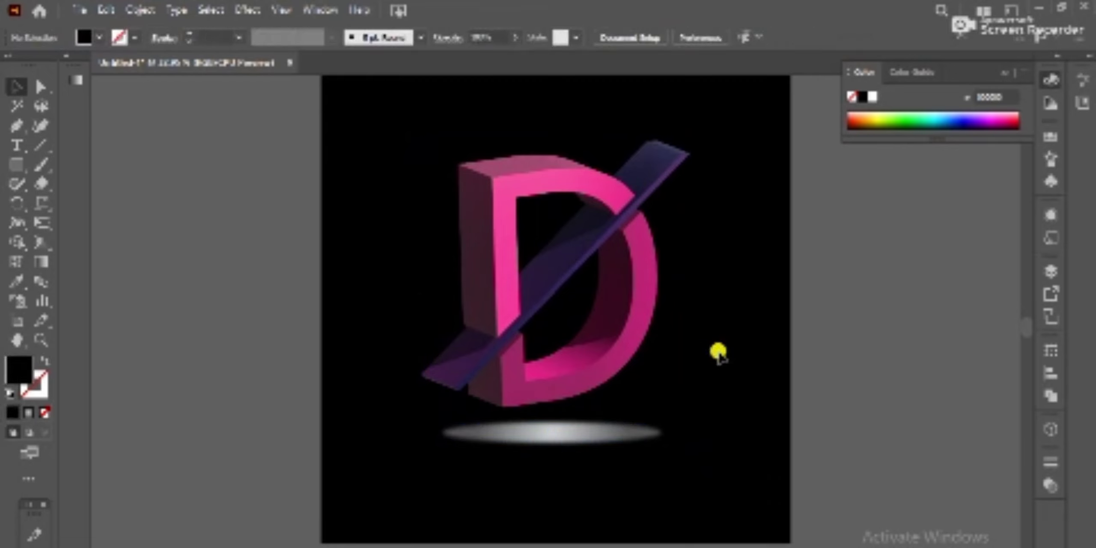
# Reduce the blurred ellipse's opacity to just under half and move it slightly down, away from the letter D.
pyautogui.click(596, 439)
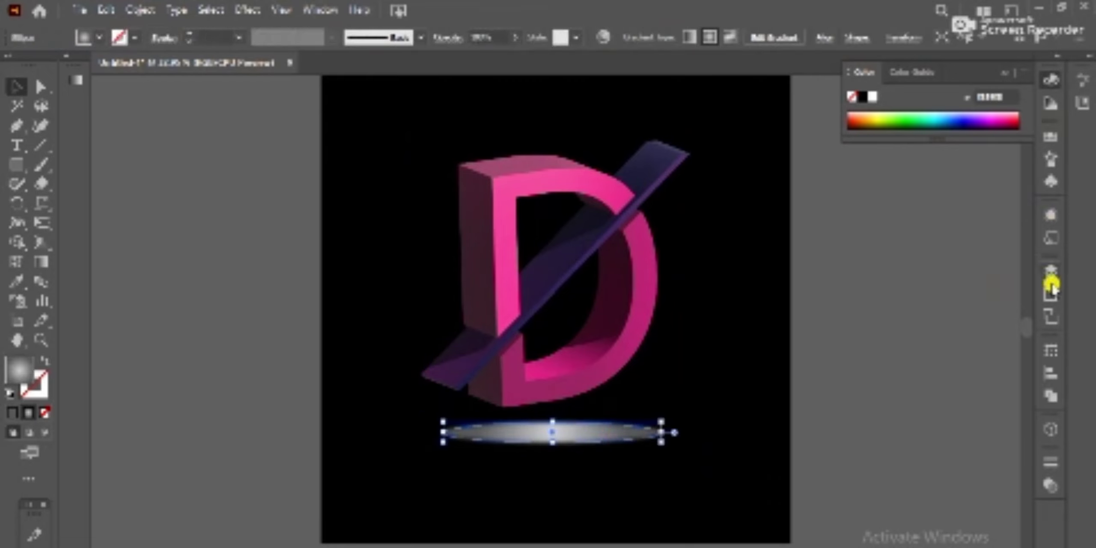
pyautogui.click(1051, 486)
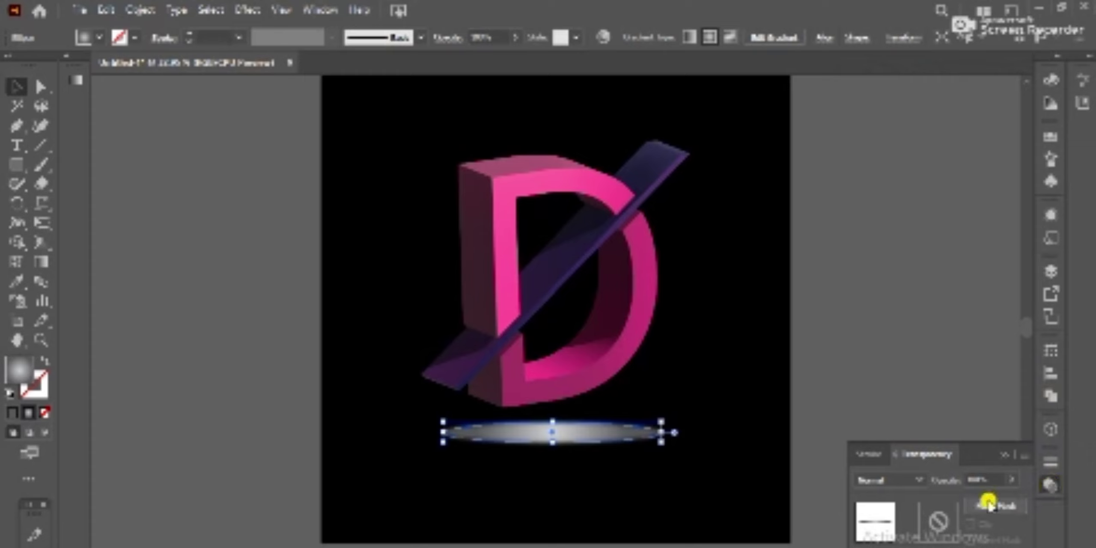
pyautogui.click(1012, 483)
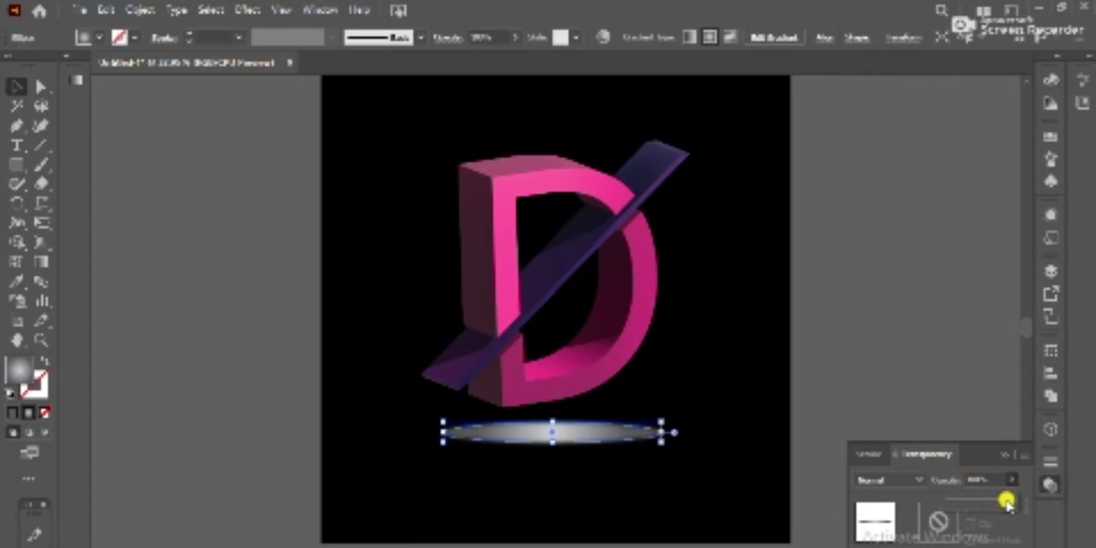
pyautogui.moveTo(993, 504); pyautogui.dragTo(977, 505)
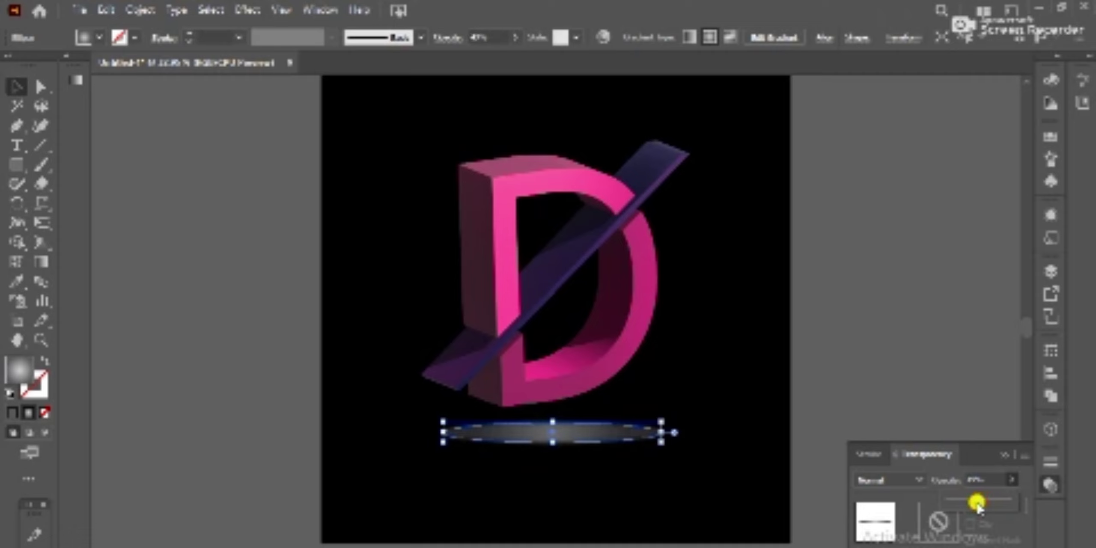
pyautogui.click(1003, 453)
pyautogui.click(751, 399)
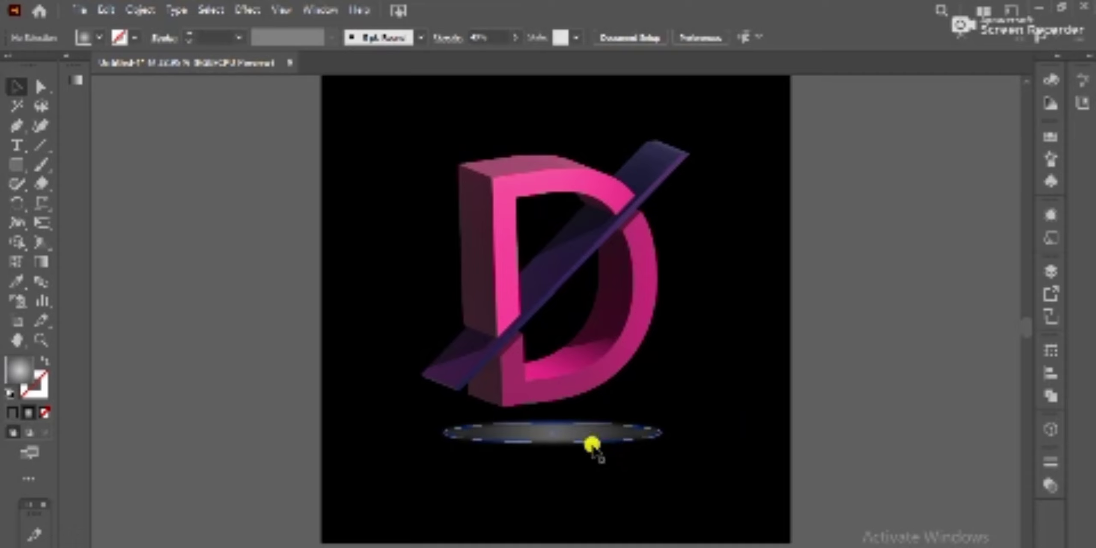
pyautogui.moveTo(587, 440)
pyautogui.mouseDown()
pyautogui.moveTo(587, 451)
pyautogui.moveTo(593, 441)
pyautogui.mouseUp()
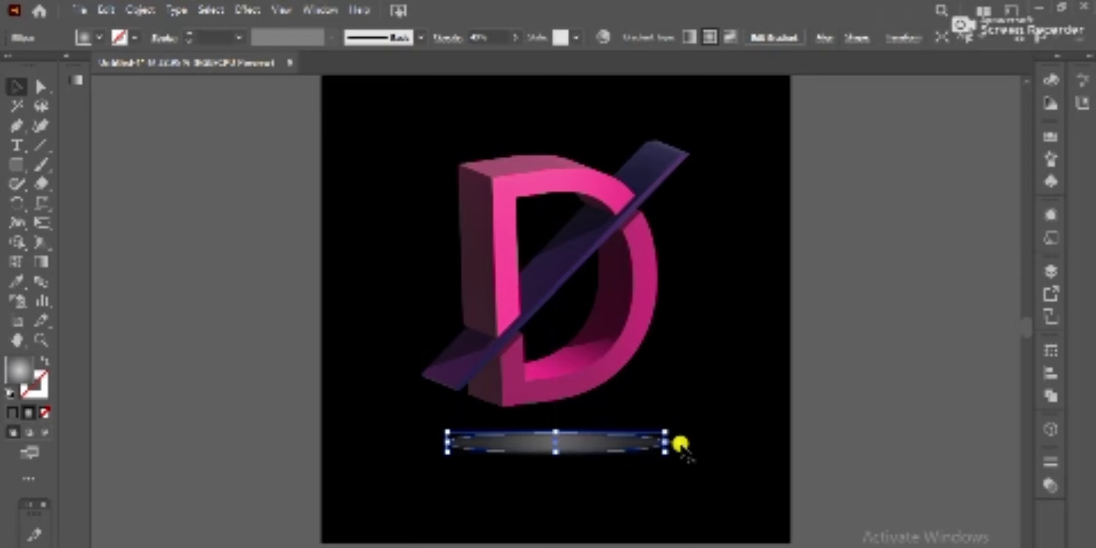
pyautogui.click(709, 453)
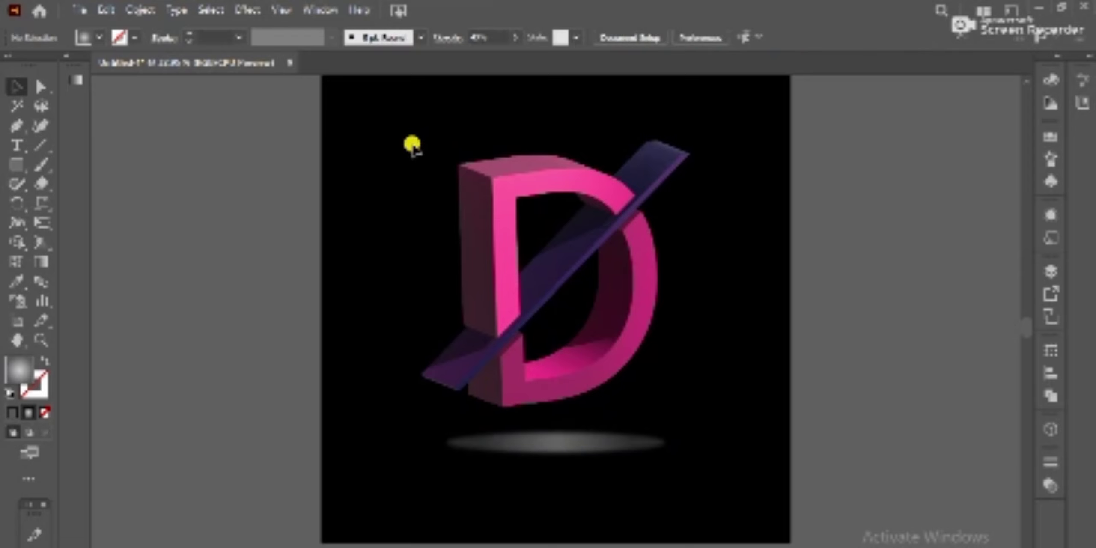
# Group the letter, bar and ellipse, and centre the group vertically on the artboard.
pyautogui.moveTo(412, 146); pyautogui.dragTo(679, 493)
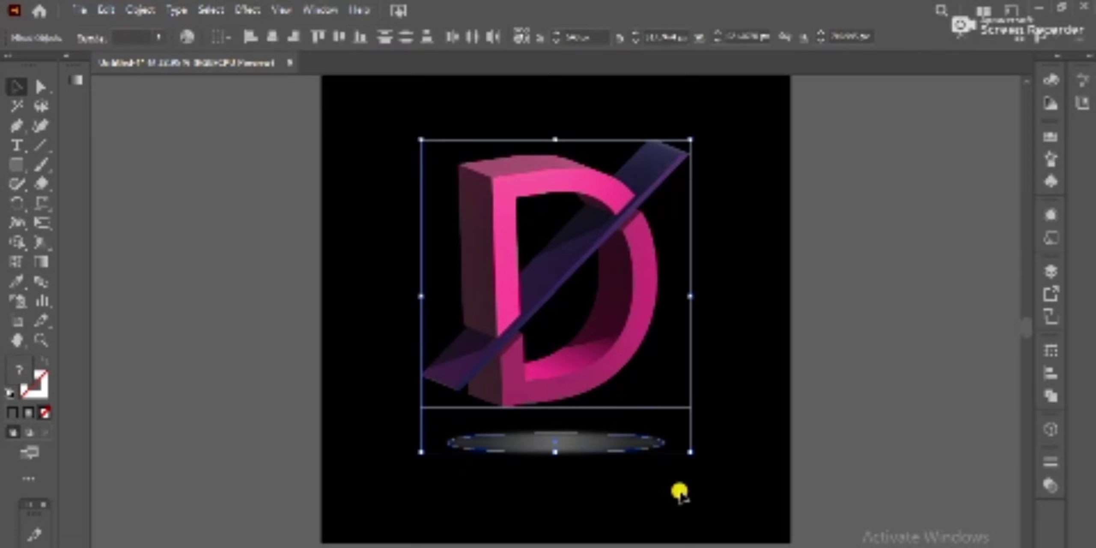
pyautogui.rightClick(550, 178)
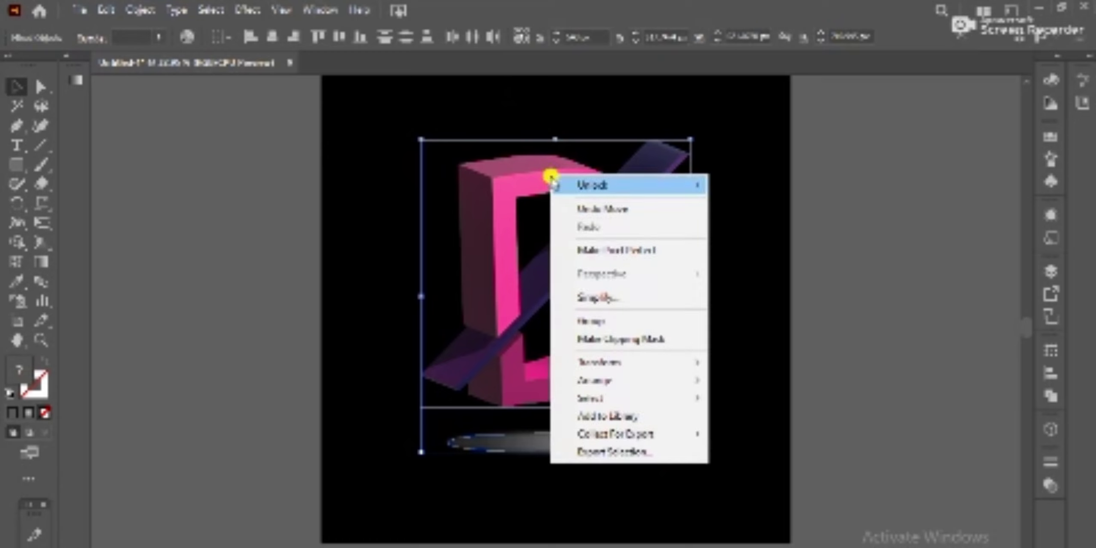
pyautogui.click(620, 320)
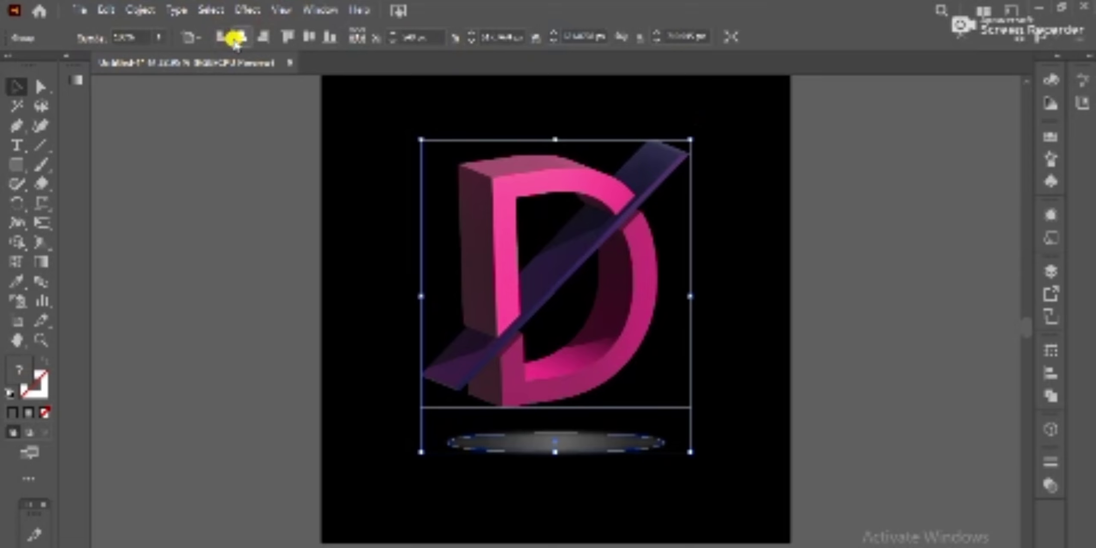
pyautogui.click(311, 40)
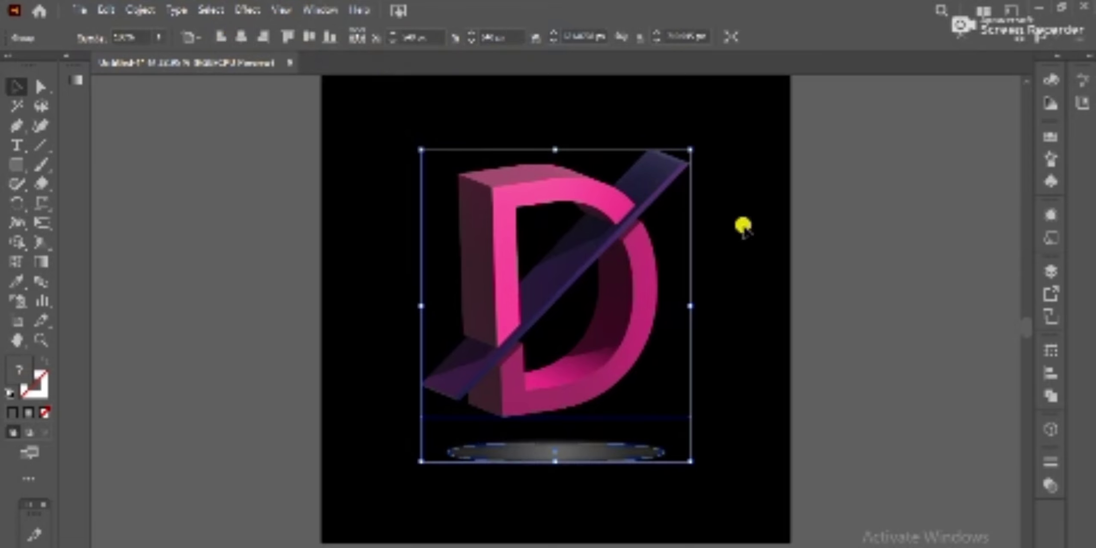
pyautogui.click(765, 238)
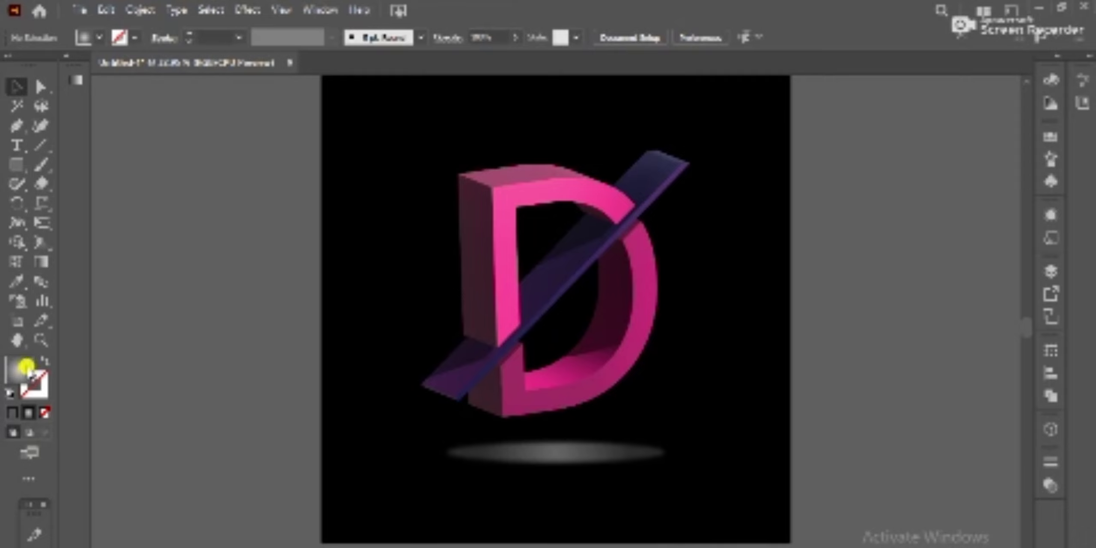
# Inspect the finished letter D, its diagonal bar and the blurred ellipse shadow up close with nothing selected.
pyautogui.click(580, 413)
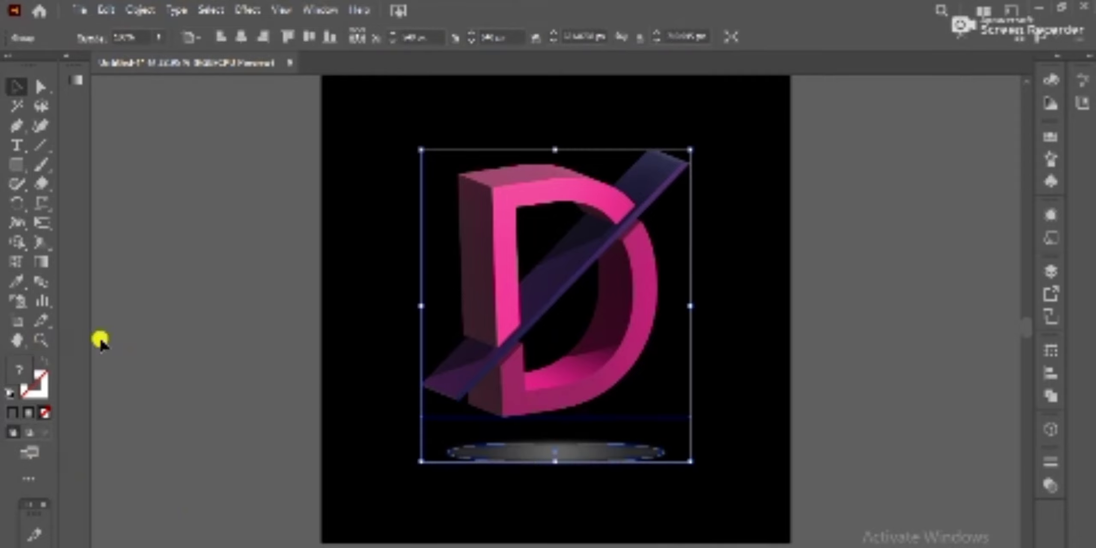
pyautogui.click(200, 283)
pyautogui.hotkey('ctrl', '=')
pyautogui.scroll(1, 200, 283)
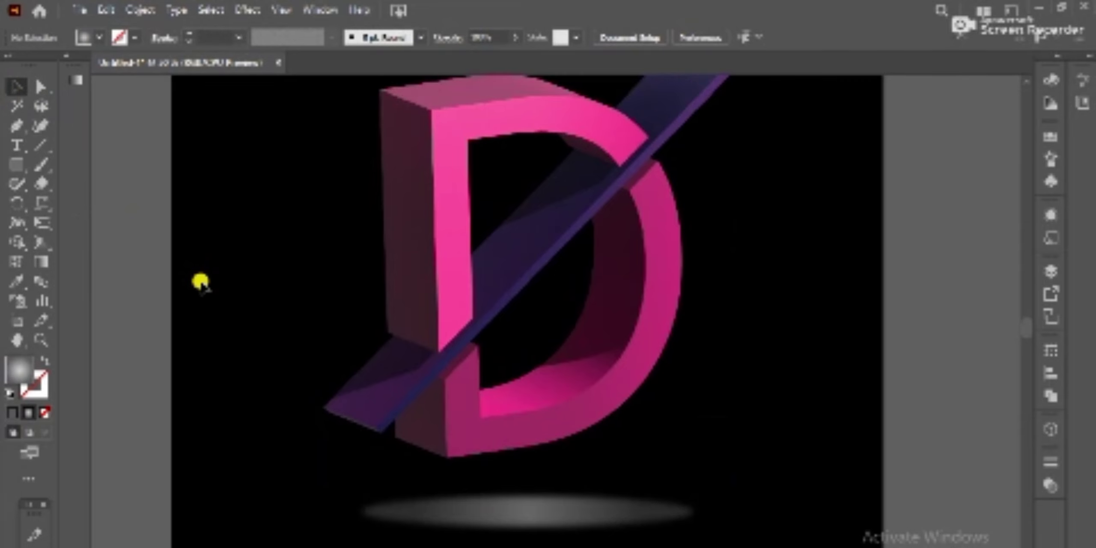
pyautogui.scroll(1, 202, 283)
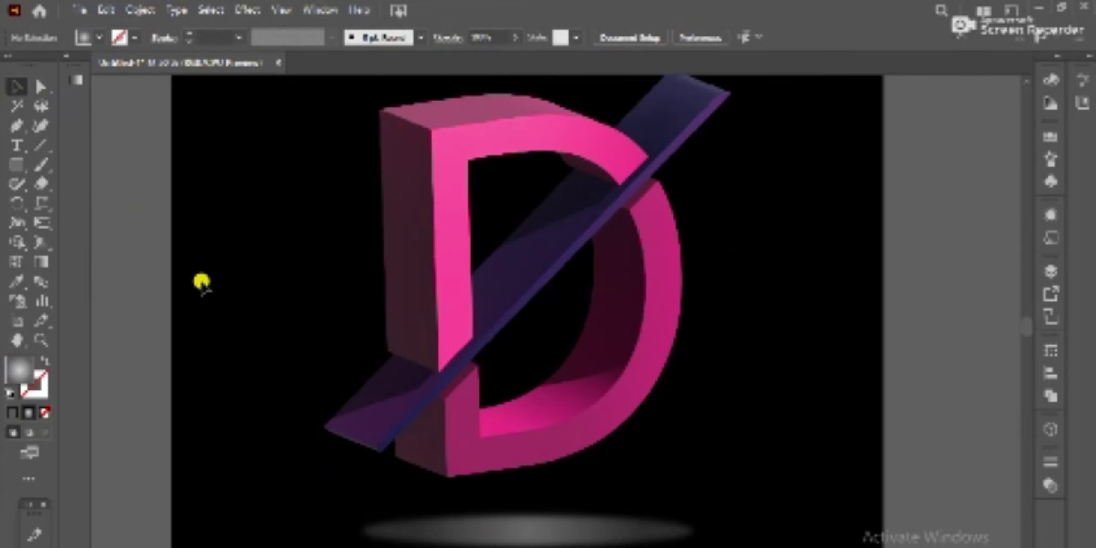
pyautogui.scroll(1, 201, 283)
pyautogui.scroll(1, 202, 283)
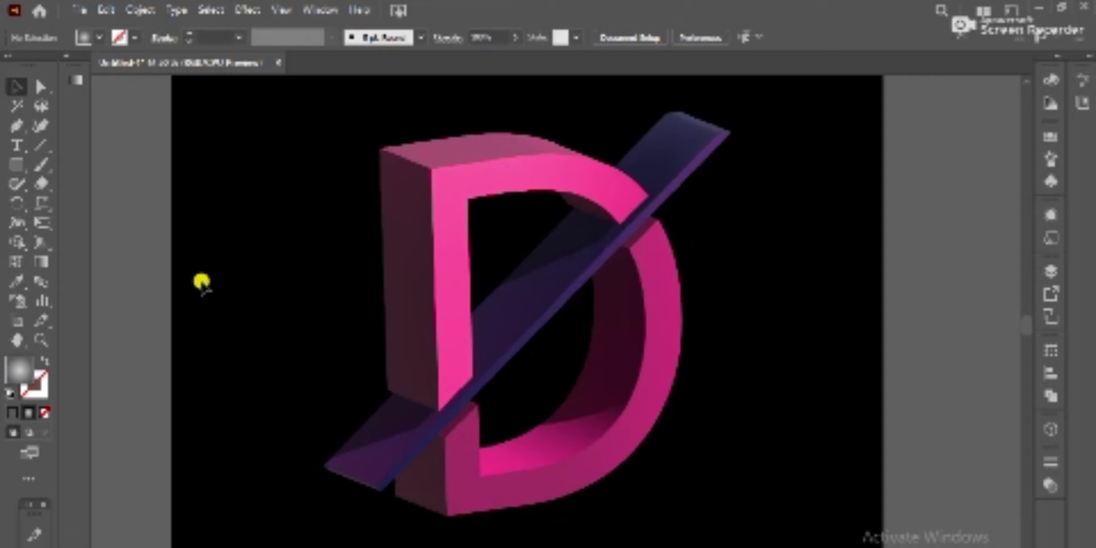
pyautogui.scroll(-1, 202, 282)
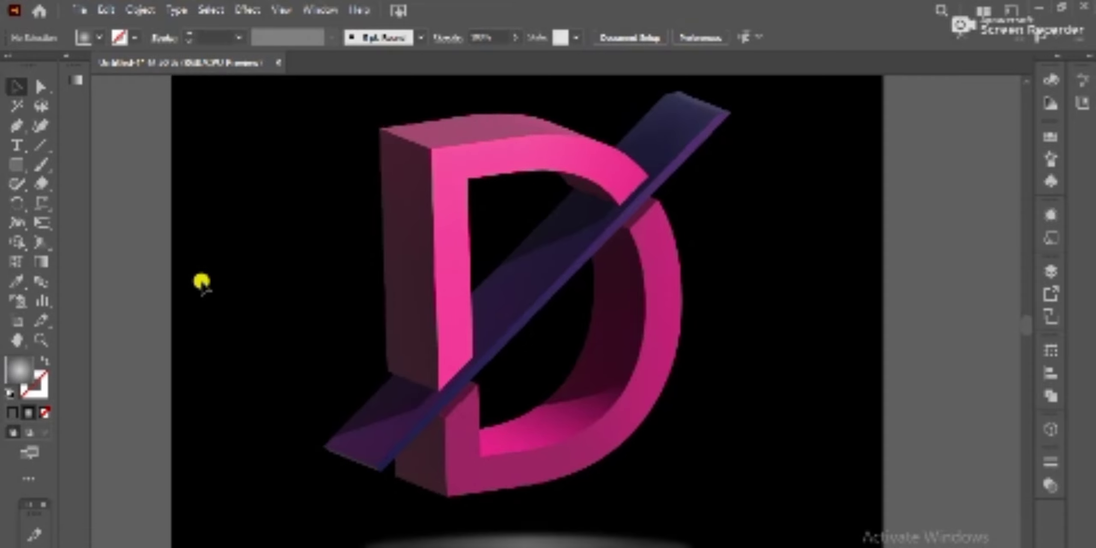
pyautogui.scroll(-1, 201, 282)
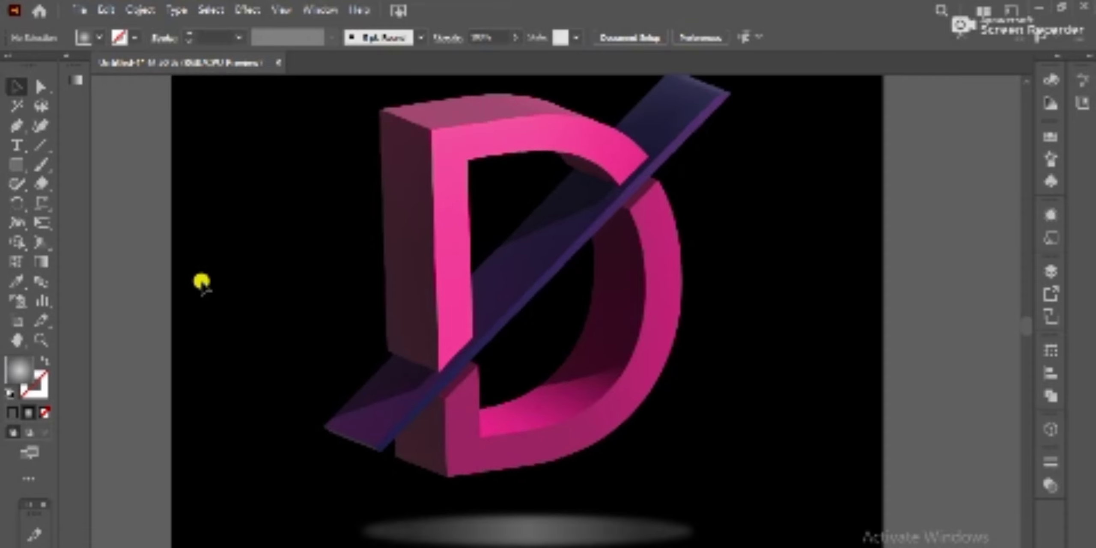